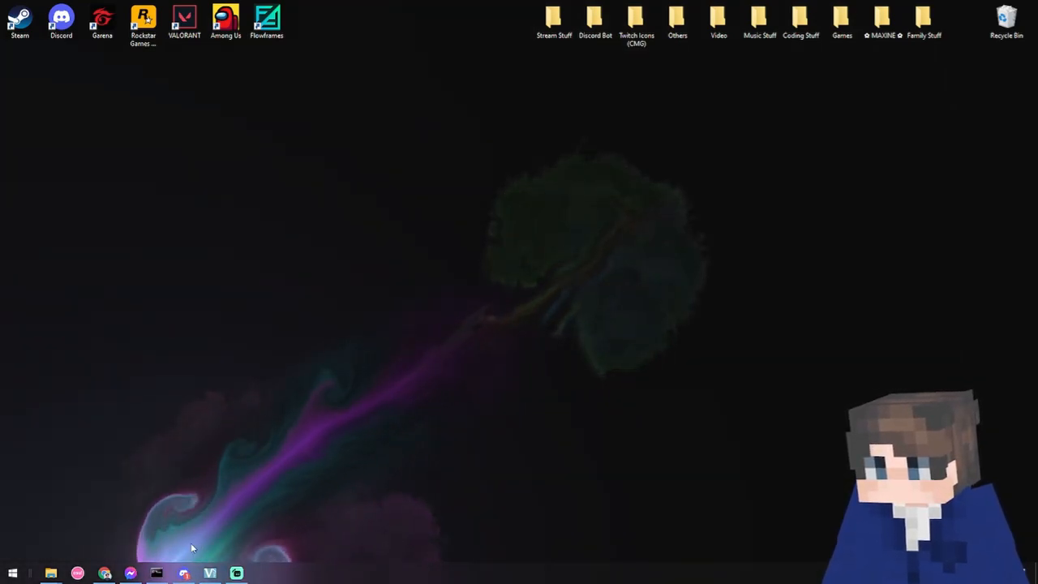
Step: Download the universal Fabric installer jar from the Fabric page and keep the flagged file
{"action": "left_click", "coordinate": [104, 573]}
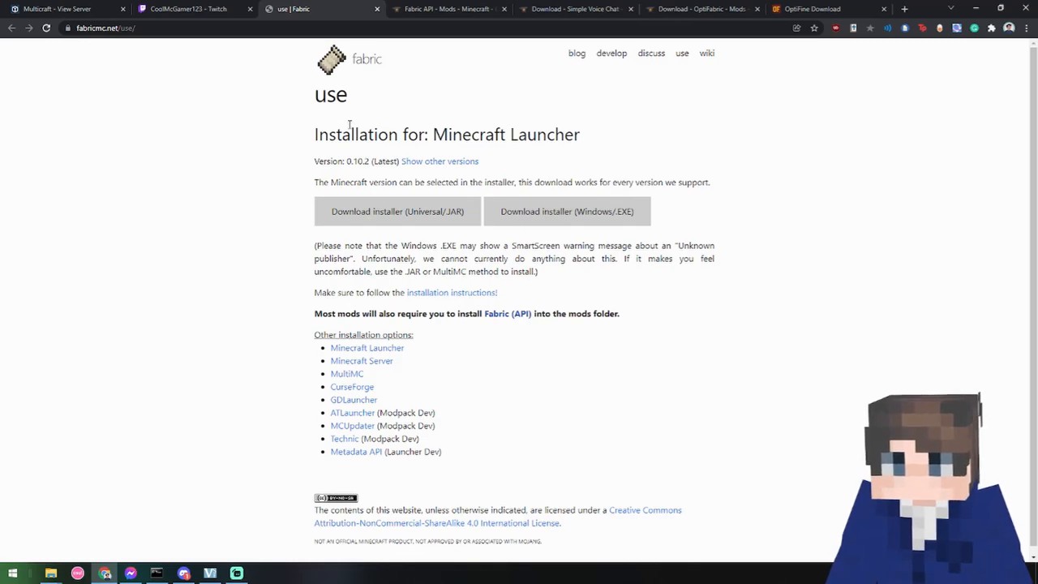
{"action": "left_click", "coordinate": [395, 221]}
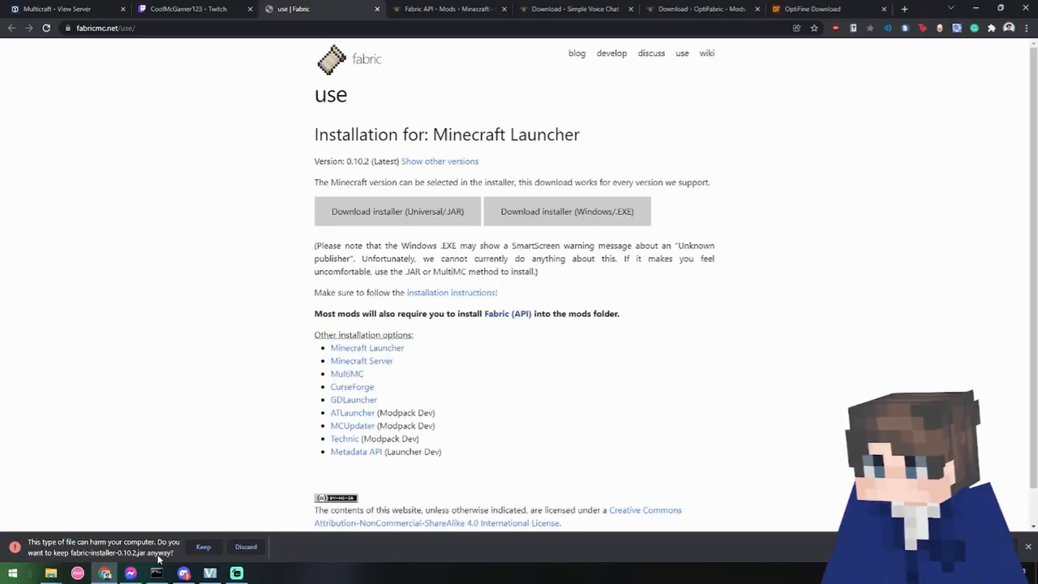
{"action": "left_click", "coordinate": [202, 549]}
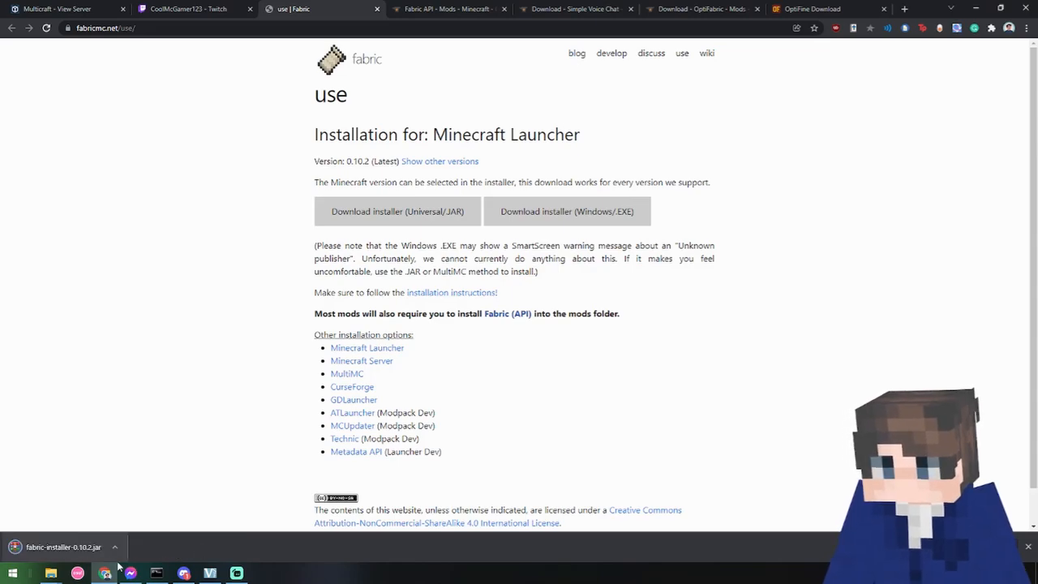
Step: Keep the other flagged mod jars and download OptiFine 1.17.1 HD U H1
{"action": "key", "text": "ctrl+Tab"}
{"action": "left_click", "coordinate": [203, 548]}
{"action": "key", "text": "ctrl+Tab"}
{"action": "key", "text": "ctrl+Tab"}
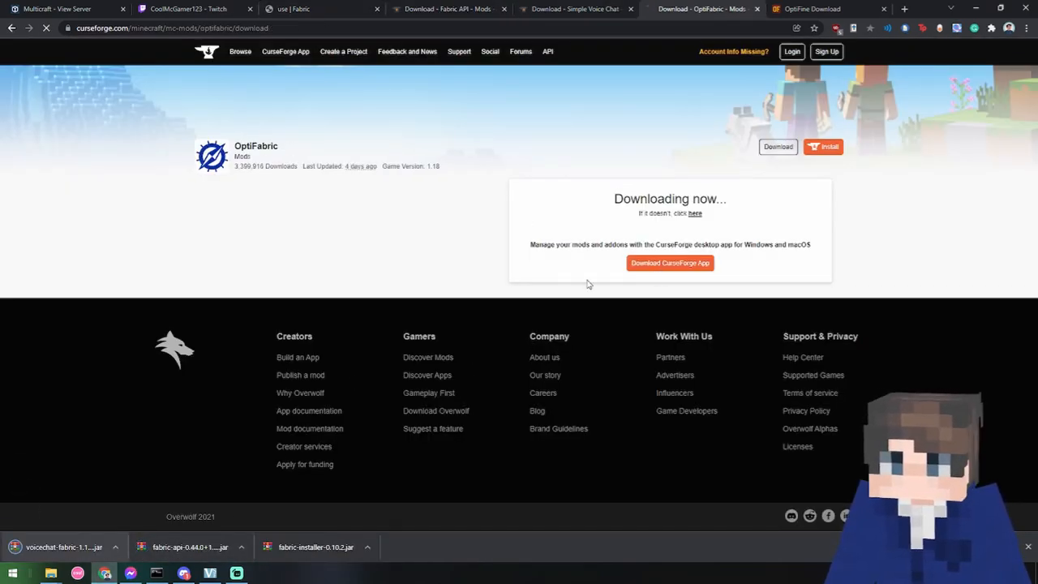
{"action": "key", "text": "ctrl+Tab"}
{"action": "left_click", "coordinate": [522, 143]}
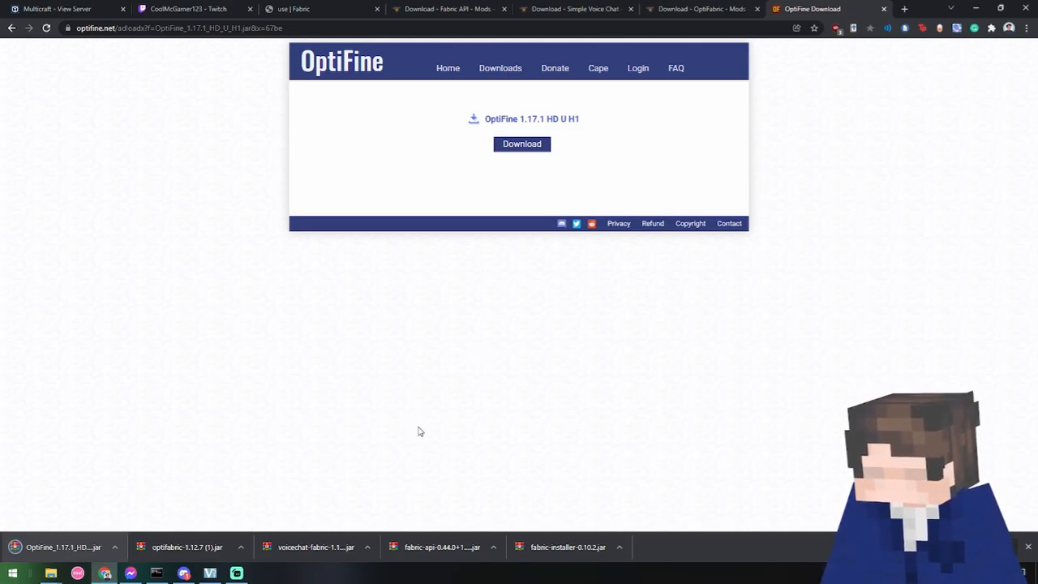
Step: Show the Downloads folder enlarged and bring up actions for fabric-installer-0.10.2.jar
{"action": "left_click", "coordinate": [52, 574]}
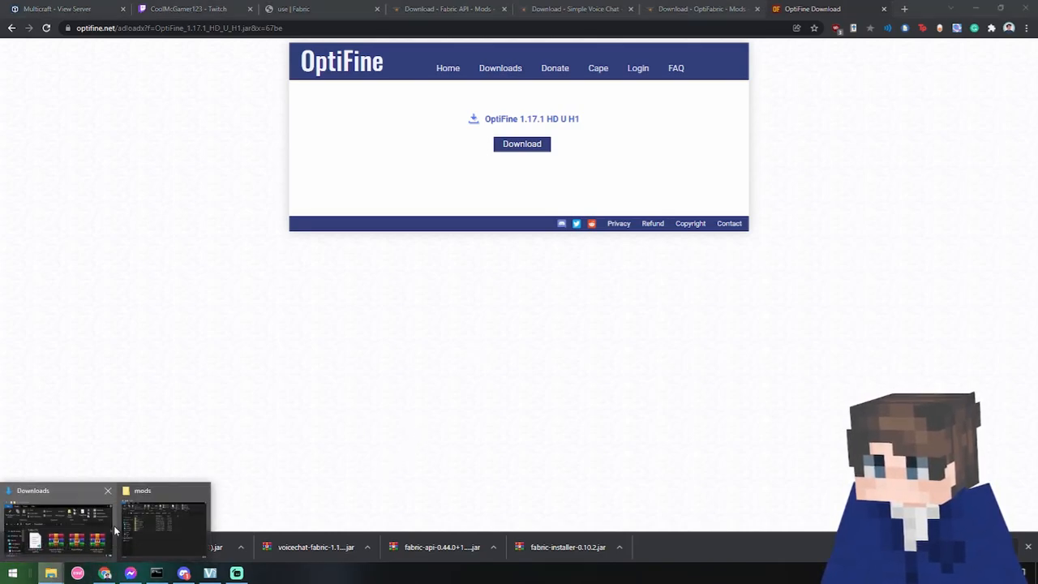
{"action": "left_click", "coordinate": [37, 503]}
{"action": "left_click_drag", "start_coordinate": [655, 321], "coordinate": [686, 367]}
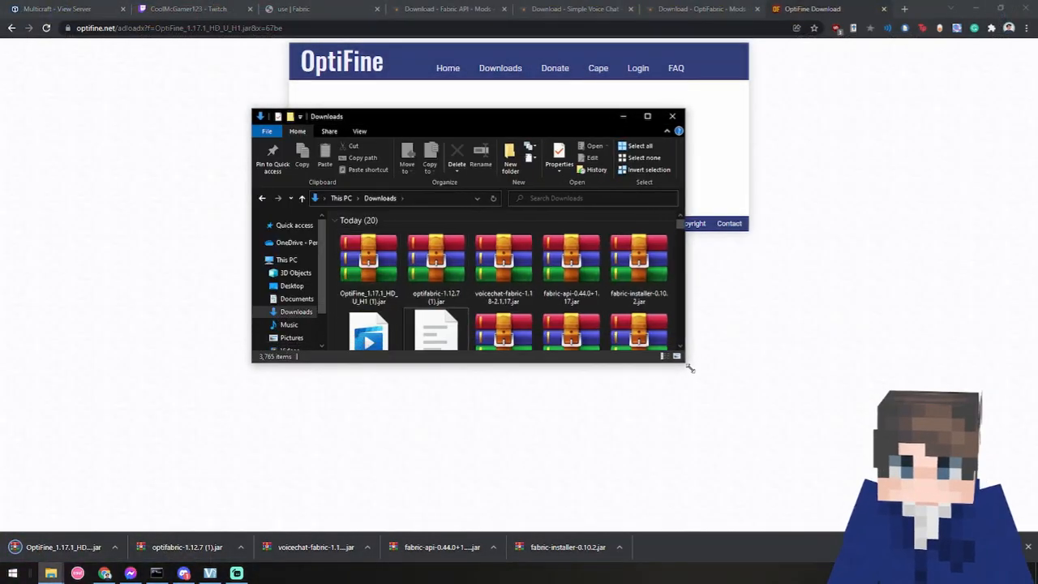
{"action": "left_click", "coordinate": [641, 268]}
{"action": "right_click", "coordinate": [636, 271]}
{"action": "mouse_move", "coordinate": [268, 445]}
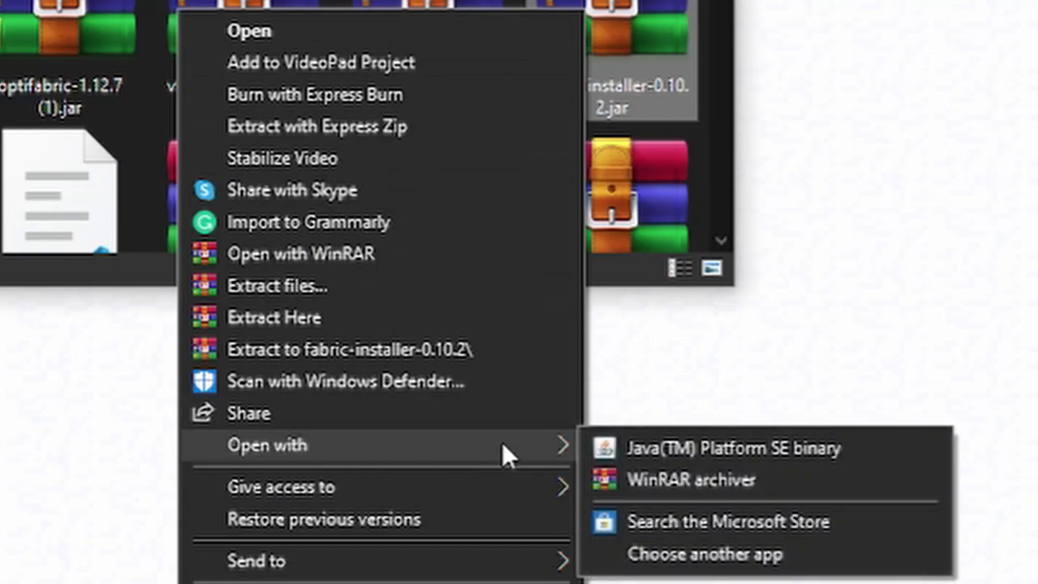
Step: Run the installer with Java and install Fabric Loader 0.12.8 for Minecraft 1.17.1 with a profile
{"action": "left_click", "coordinate": [730, 448]}
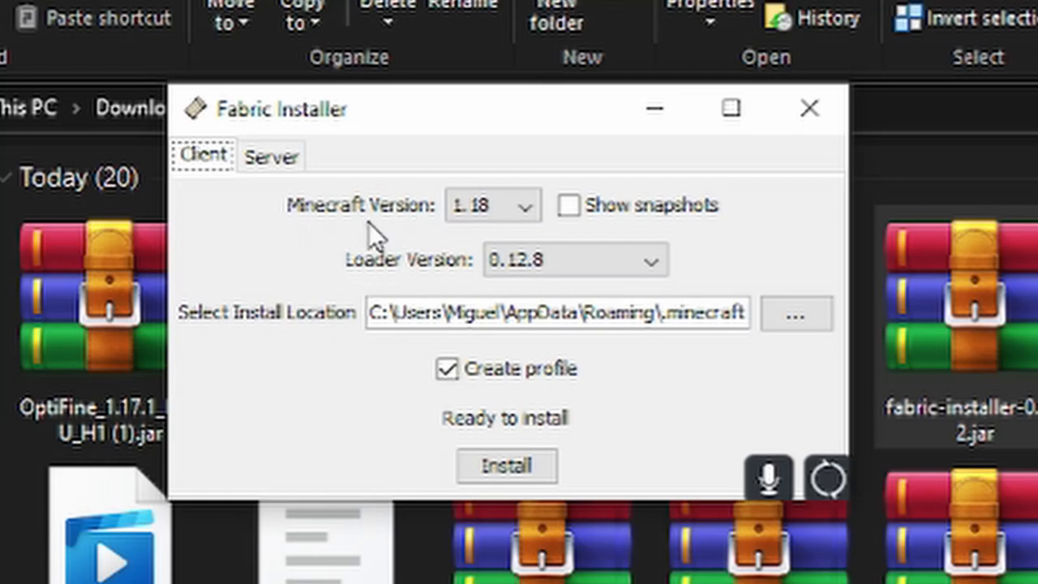
{"action": "left_click", "coordinate": [511, 207]}
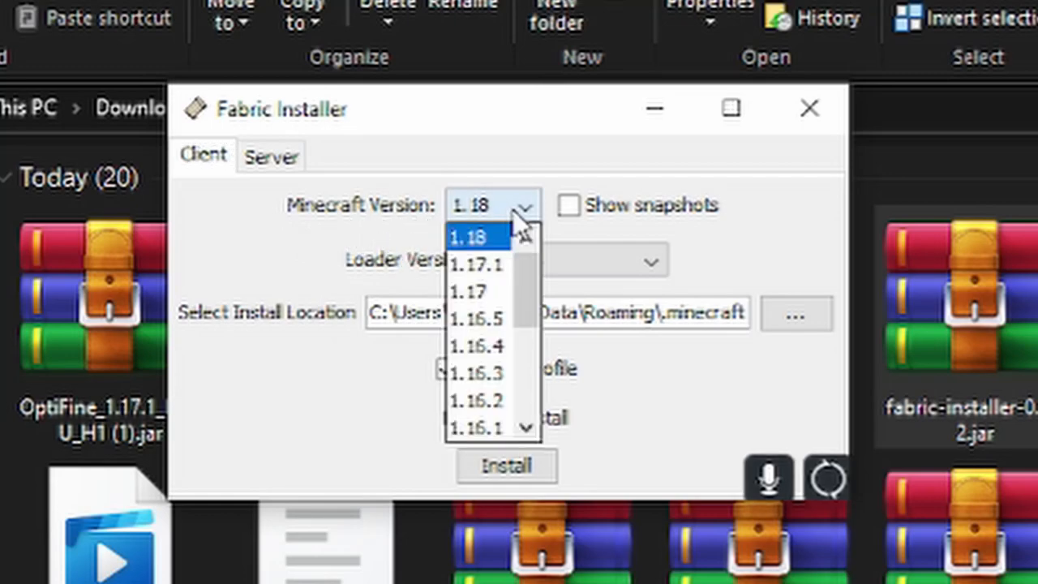
{"action": "left_click", "coordinate": [474, 235]}
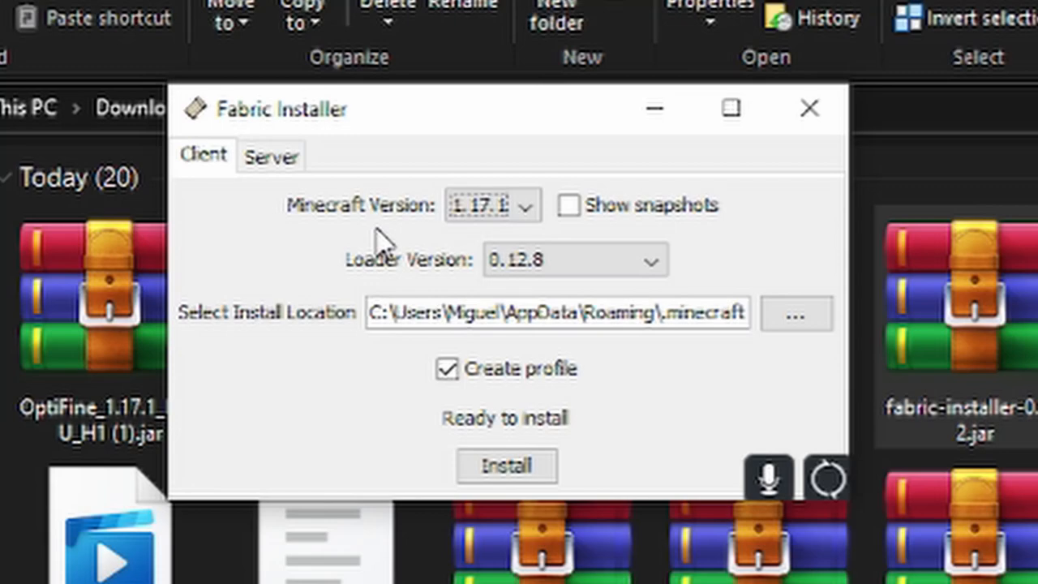
{"action": "left_click", "coordinate": [516, 258]}
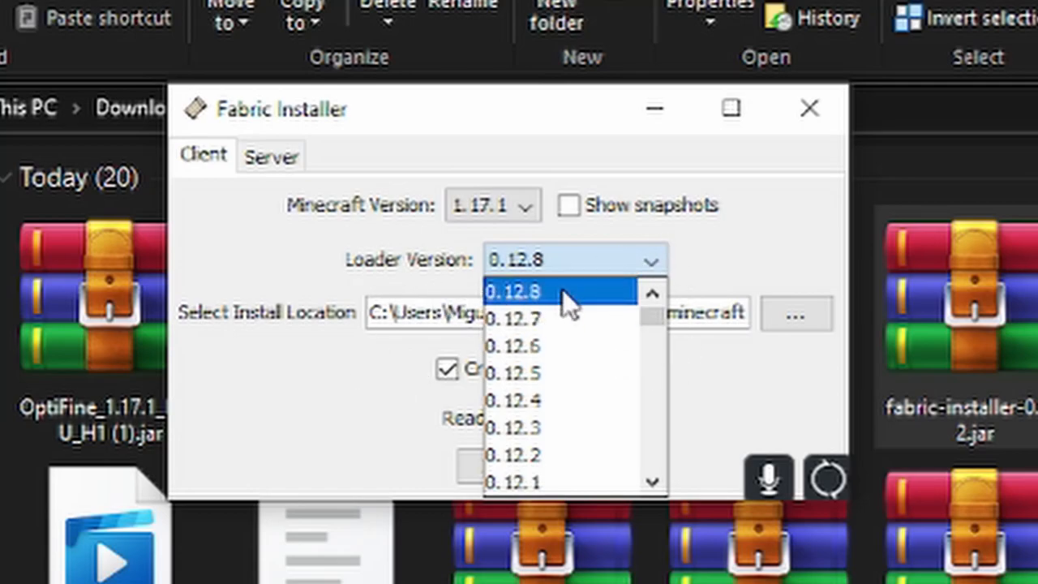
{"action": "left_click", "coordinate": [393, 263]}
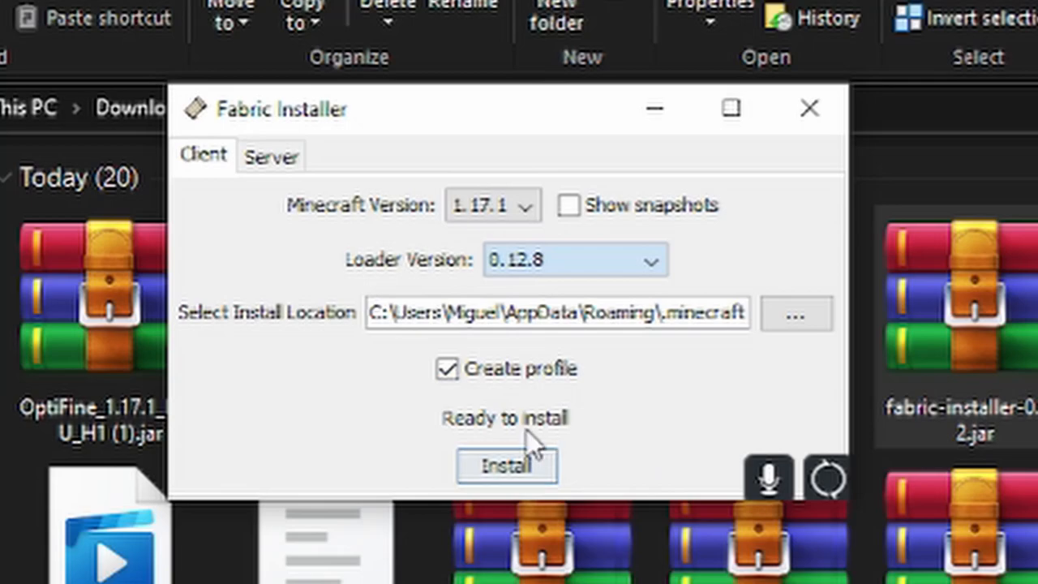
{"action": "left_click", "coordinate": [526, 470]}
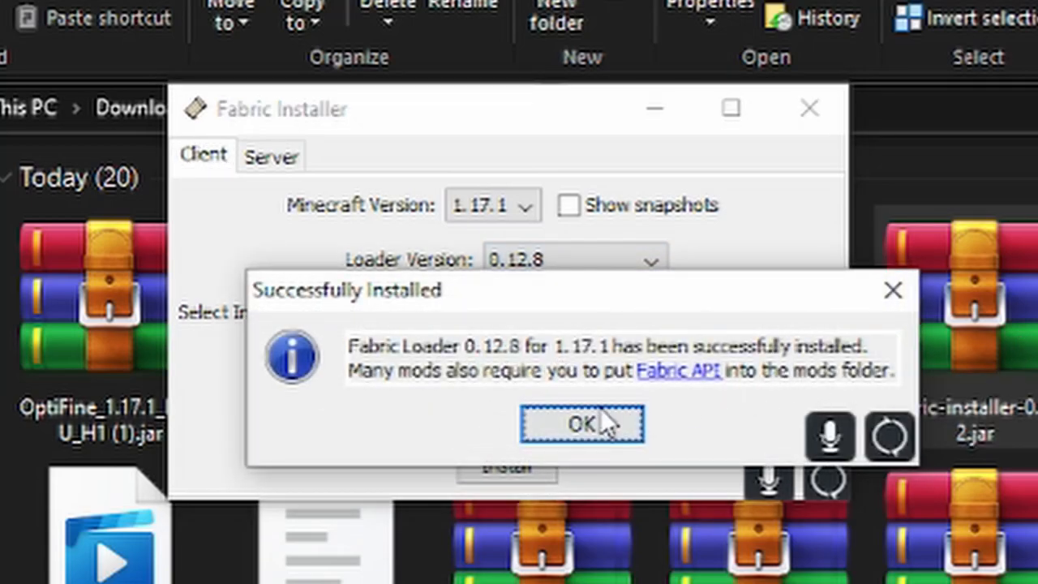
{"action": "left_click_drag", "start_coordinate": [360, 300], "coordinate": [276, 323]}
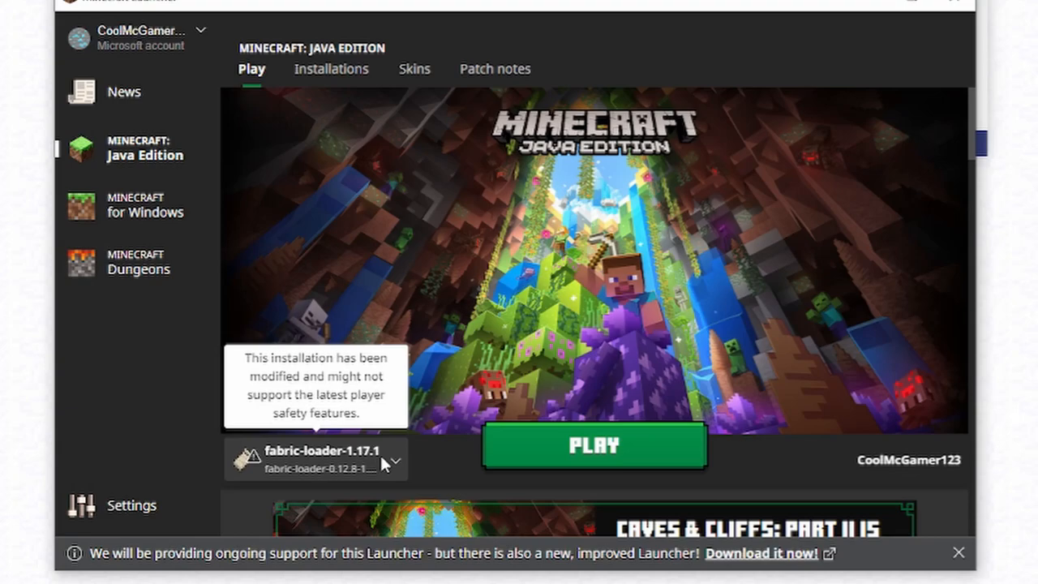
Step: Play the fabric-loader-1.17.1 installation, accepting the modified-installation risk warning
{"action": "left_click", "coordinate": [385, 463]}
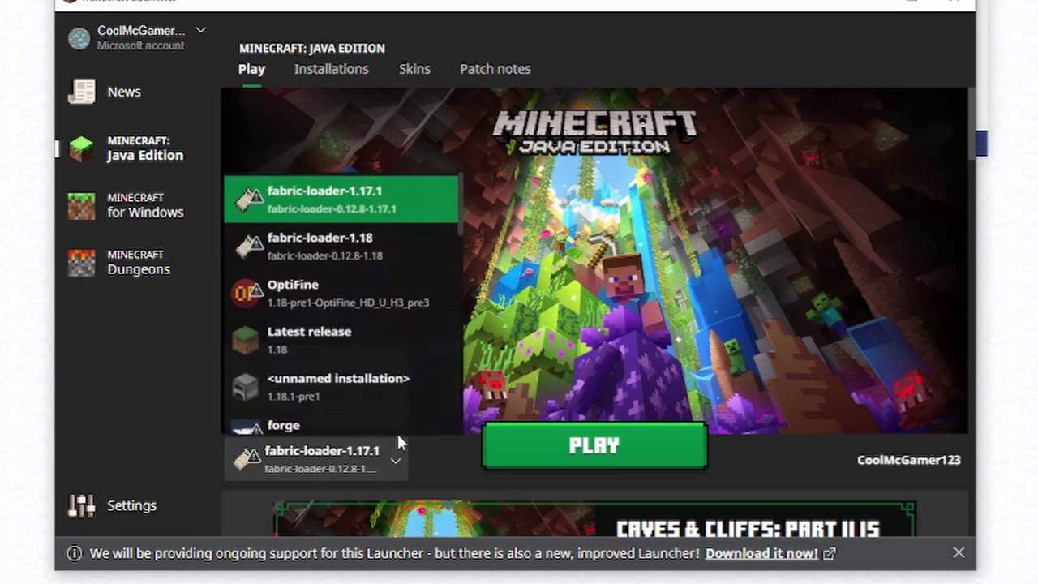
{"action": "left_click", "coordinate": [363, 210]}
{"action": "left_click", "coordinate": [552, 447]}
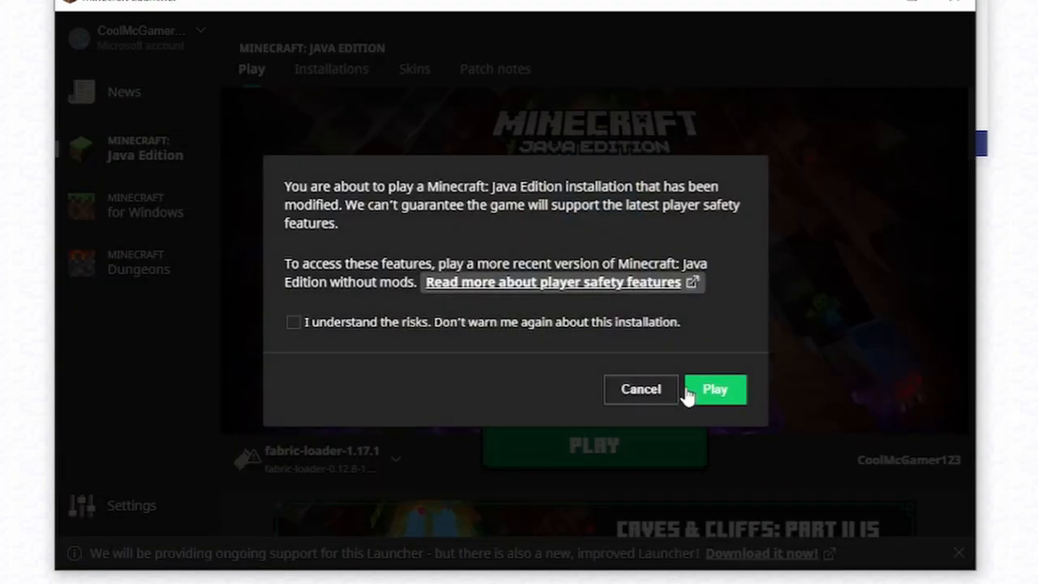
{"action": "left_click", "coordinate": [294, 322]}
{"action": "left_click", "coordinate": [715, 390]}
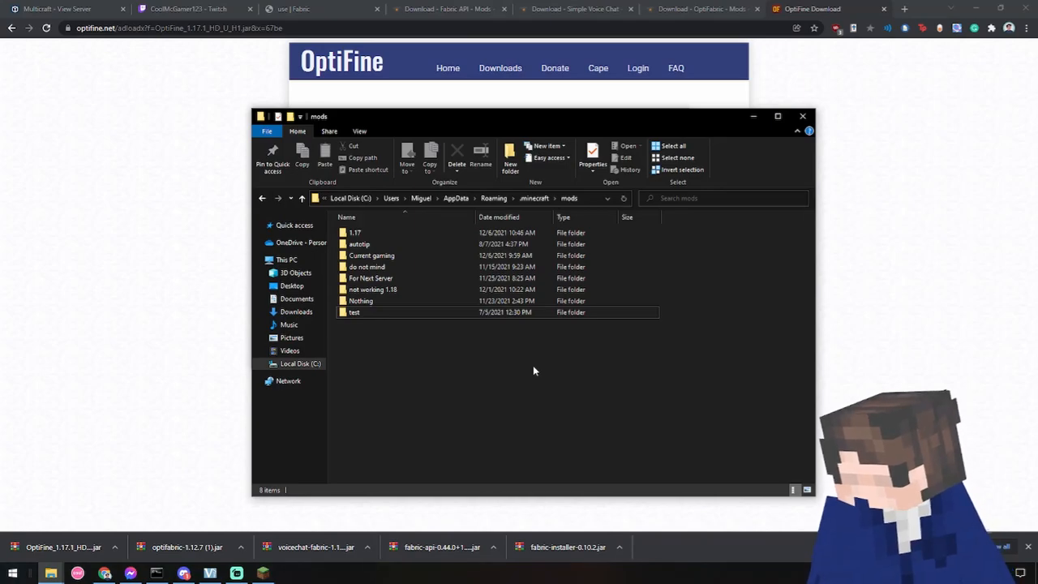
Step: Navigate via %appdata% into .minecraft and show its mods folder
{"action": "key", "text": "super"}
{"action": "type", "text": "%"}
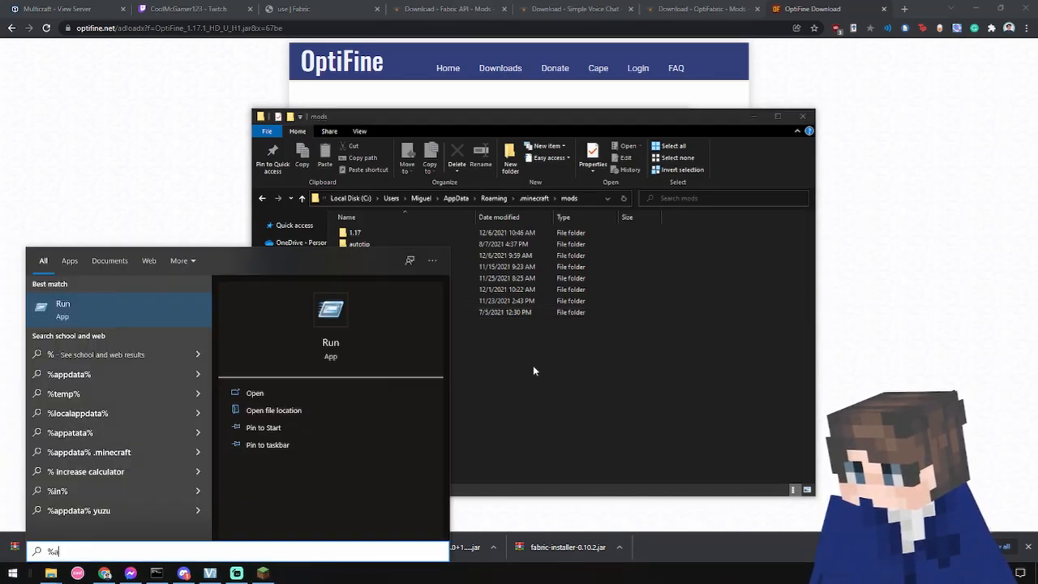
{"action": "type", "text": "appdata%"}
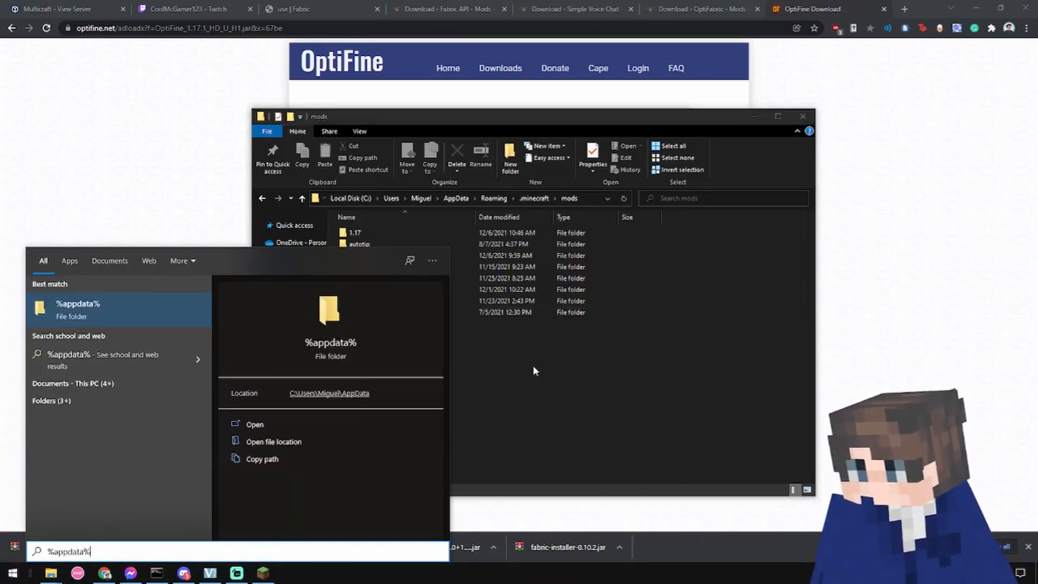
{"action": "key", "text": "Return"}
{"action": "double_click", "coordinate": [444, 293]}
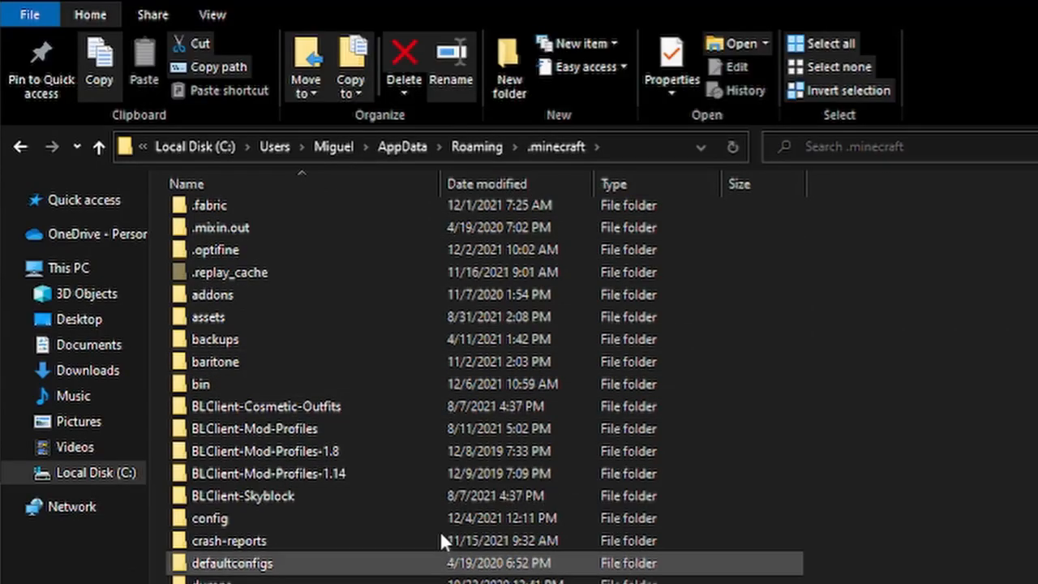
{"action": "left_click", "coordinate": [477, 146]}
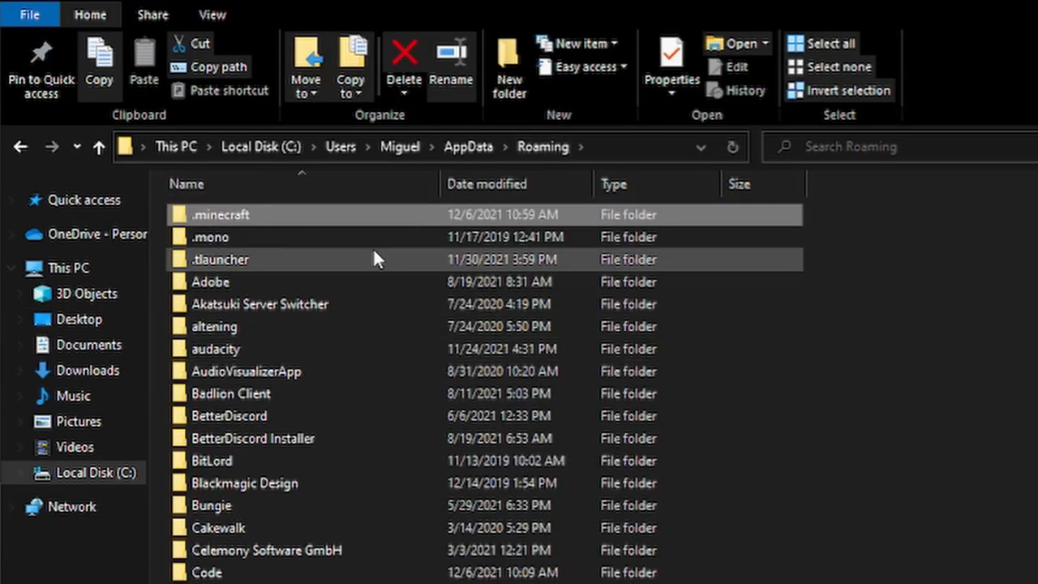
{"action": "double_click", "coordinate": [298, 215]}
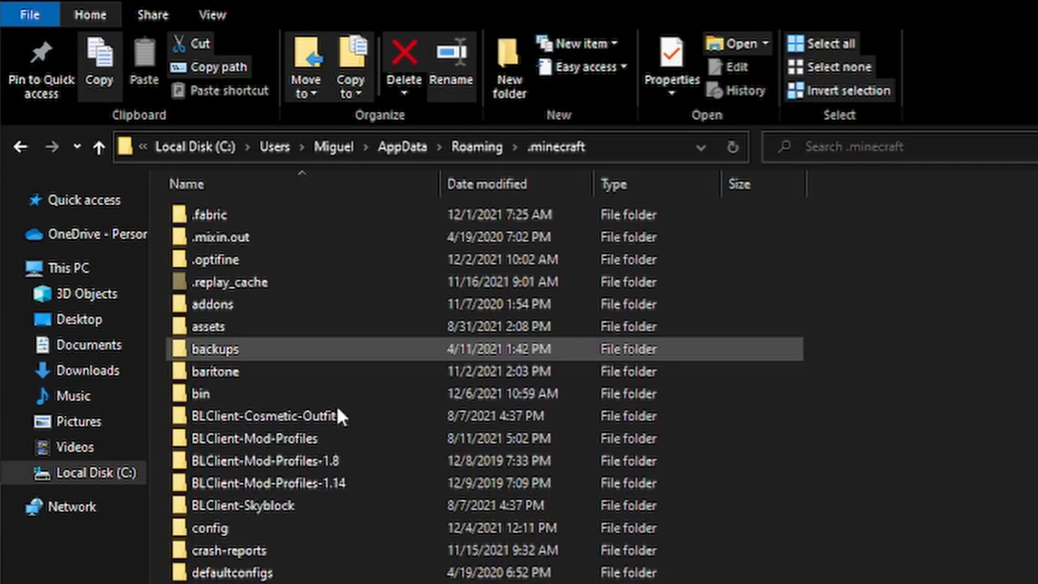
{"action": "scroll", "coordinate": [336, 405], "scroll_direction": "down", "scroll_amount": 5}
{"action": "double_click", "coordinate": [259, 448]}
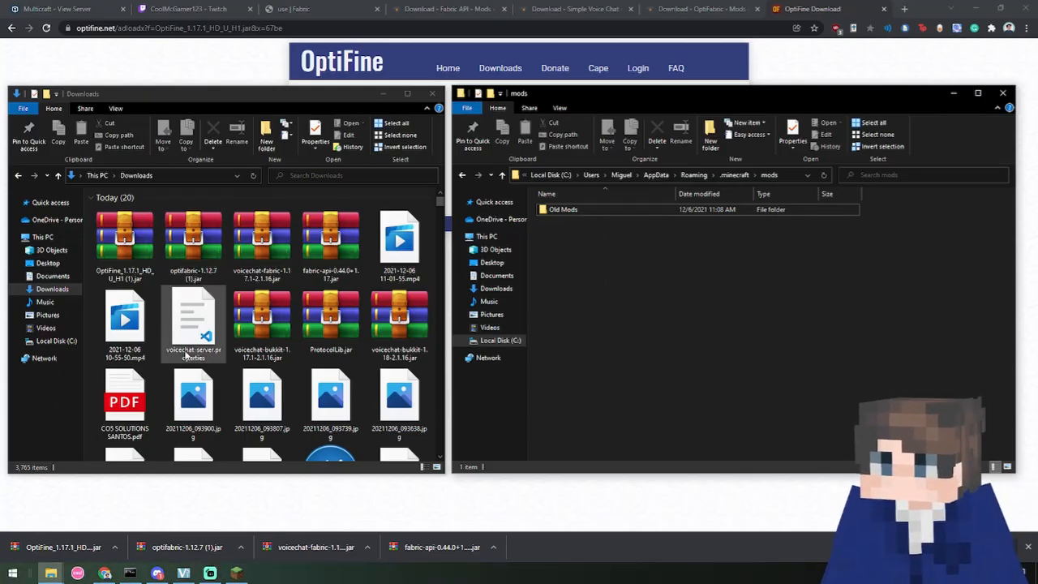
Step: Select the OptiFine through Fabric API jars in Downloads and move all four into mods
{"action": "left_click", "coordinate": [125, 243]}
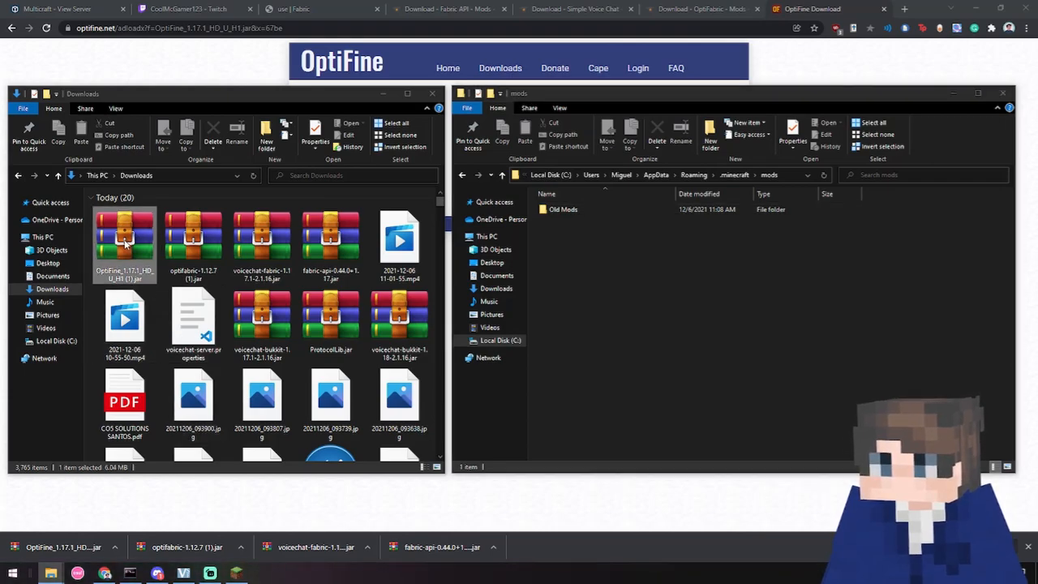
{"action": "left_click", "coordinate": [336, 253], "text": "shift"}
{"action": "left_click_drag", "start_coordinate": [215, 237], "coordinate": [601, 277]}
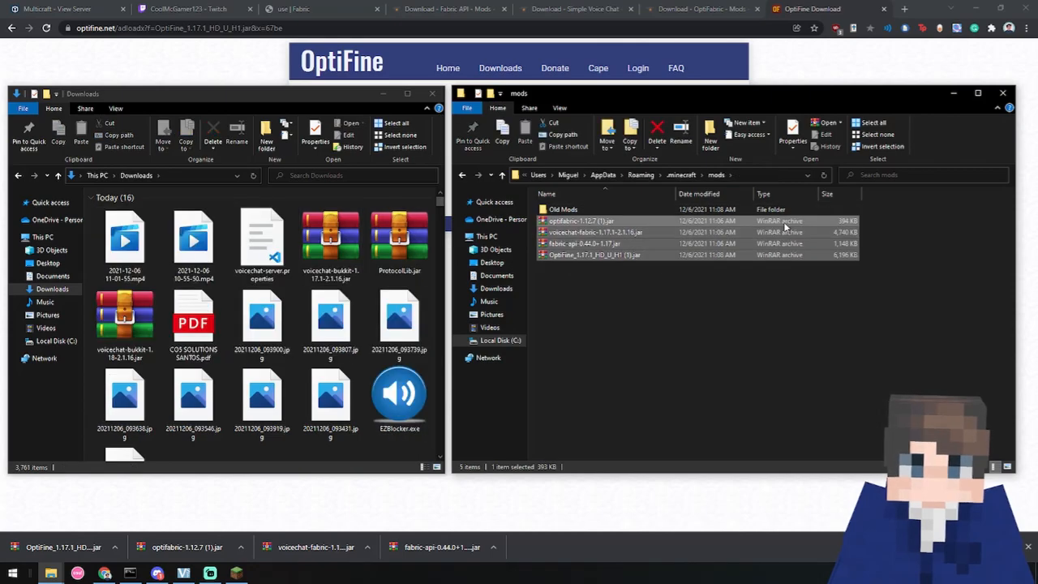
{"action": "left_click", "coordinate": [758, 310]}
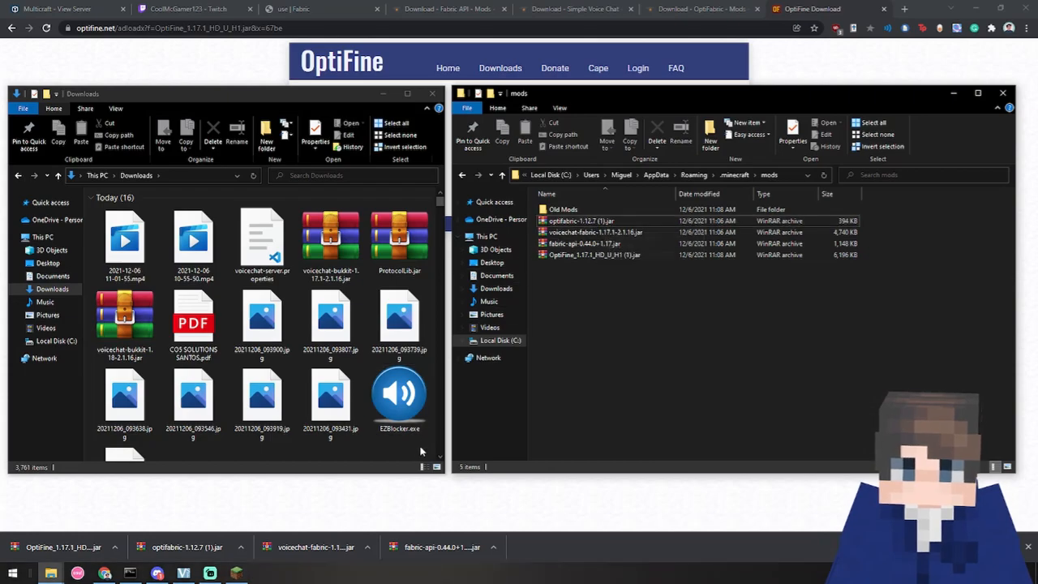
Step: Start the Fabric 1.17.1 game from the launcher and join the first multiplayer server
{"action": "left_click", "coordinate": [241, 573]}
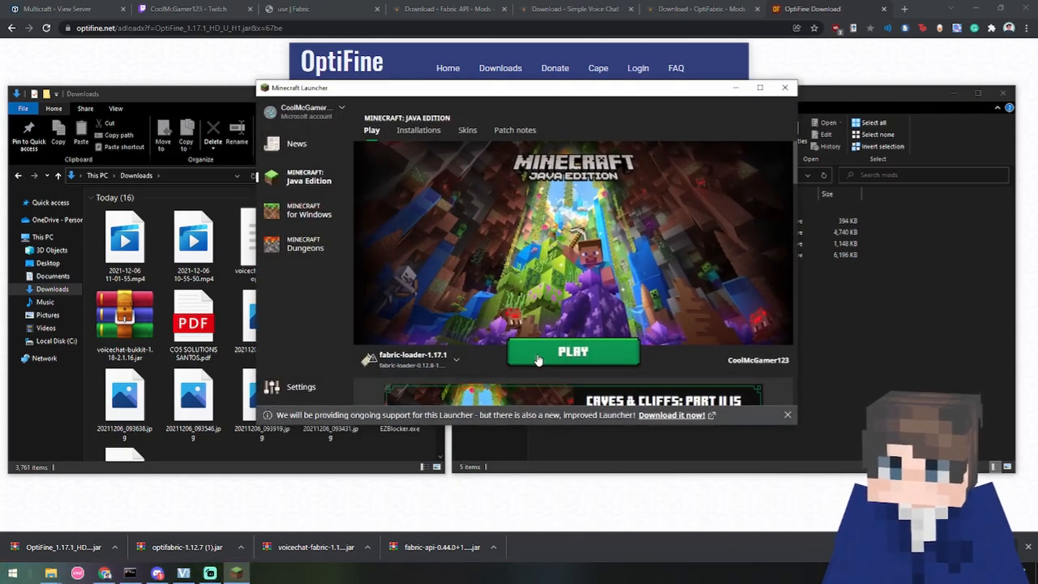
{"action": "left_click", "coordinate": [538, 359]}
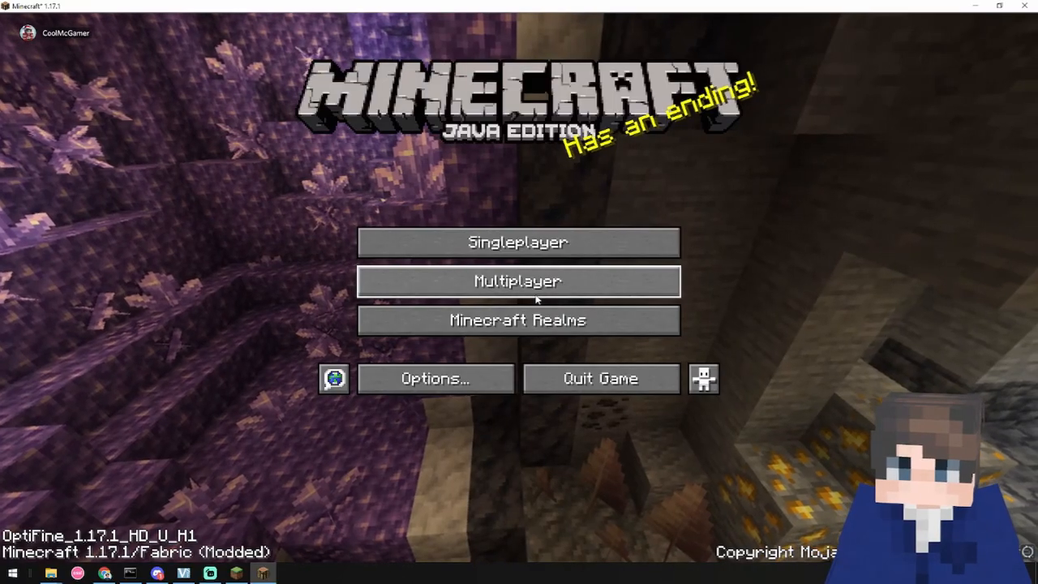
{"action": "scroll", "coordinate": [519, 243], "scroll_direction": "down", "scroll_amount": 10}
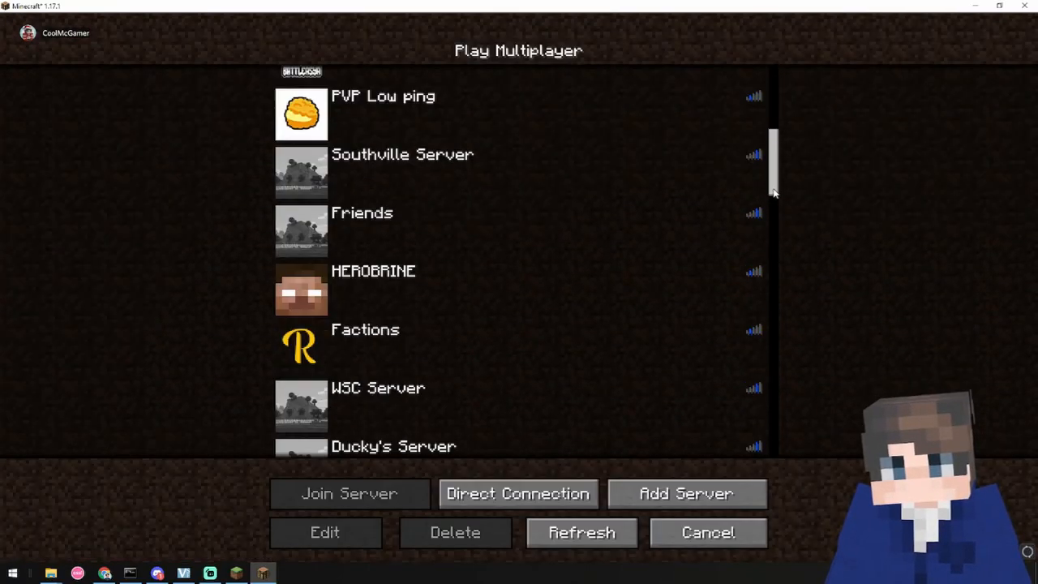
{"action": "scroll", "coordinate": [519, 244], "scroll_direction": "down", "scroll_amount": 10}
{"action": "scroll", "coordinate": [519, 243], "scroll_direction": "down", "scroll_amount": 5}
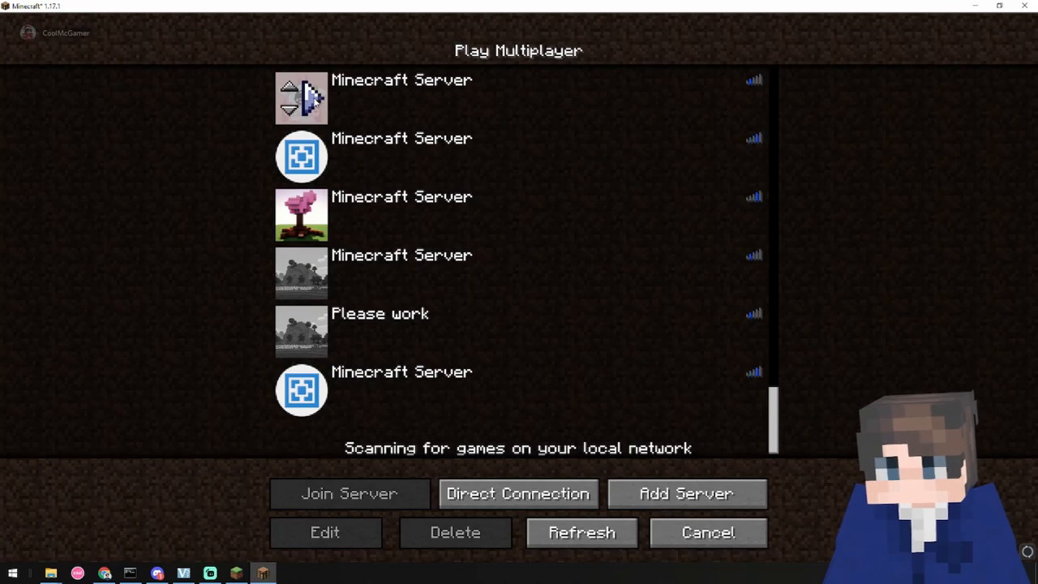
{"action": "double_click", "coordinate": [312, 96]}
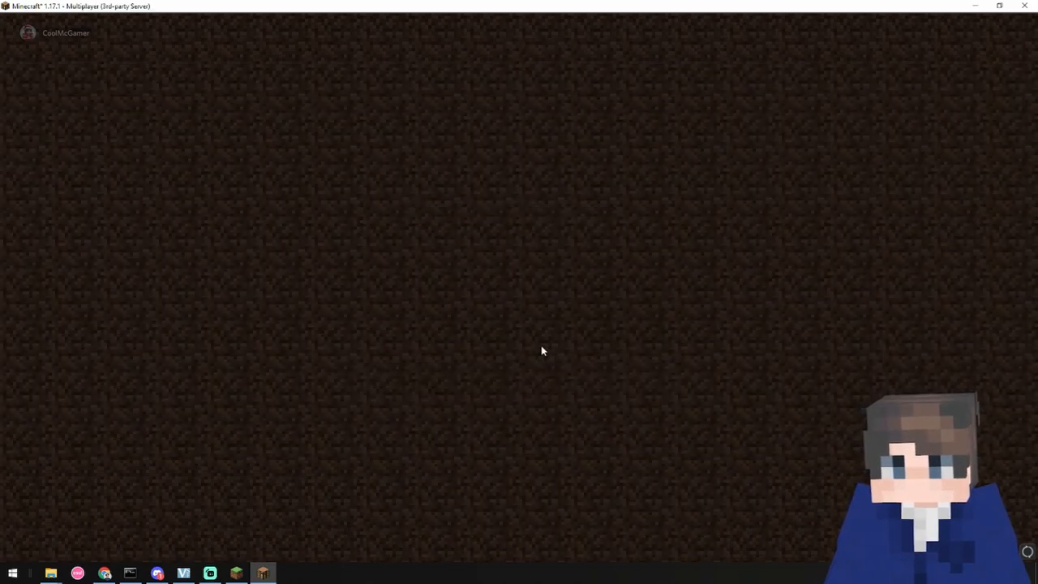
Step: In voice chat settings, toggle activation to push to talk and back to voice activation
{"action": "key", "text": "v"}
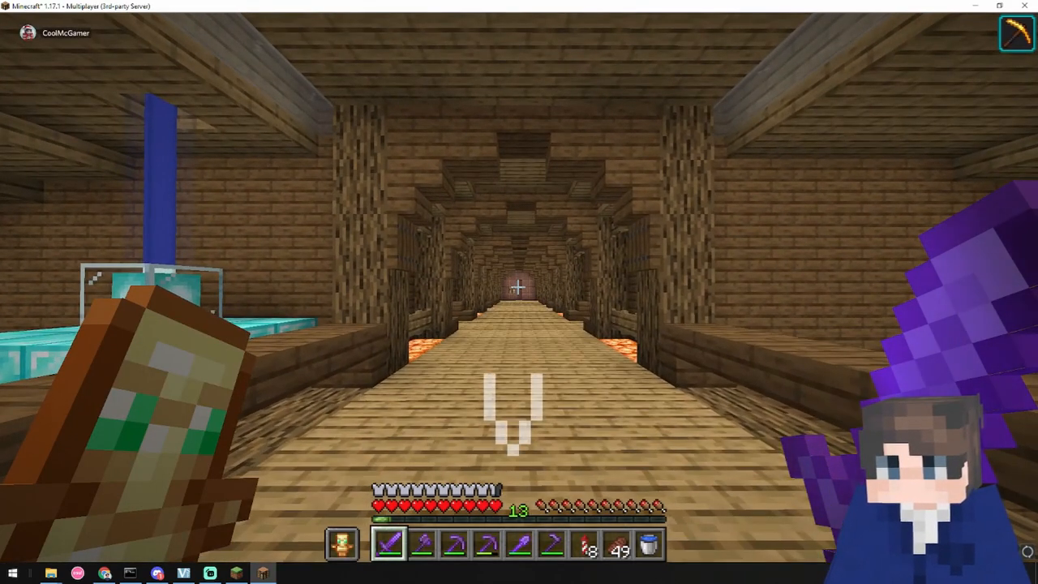
{"action": "key", "text": "v"}
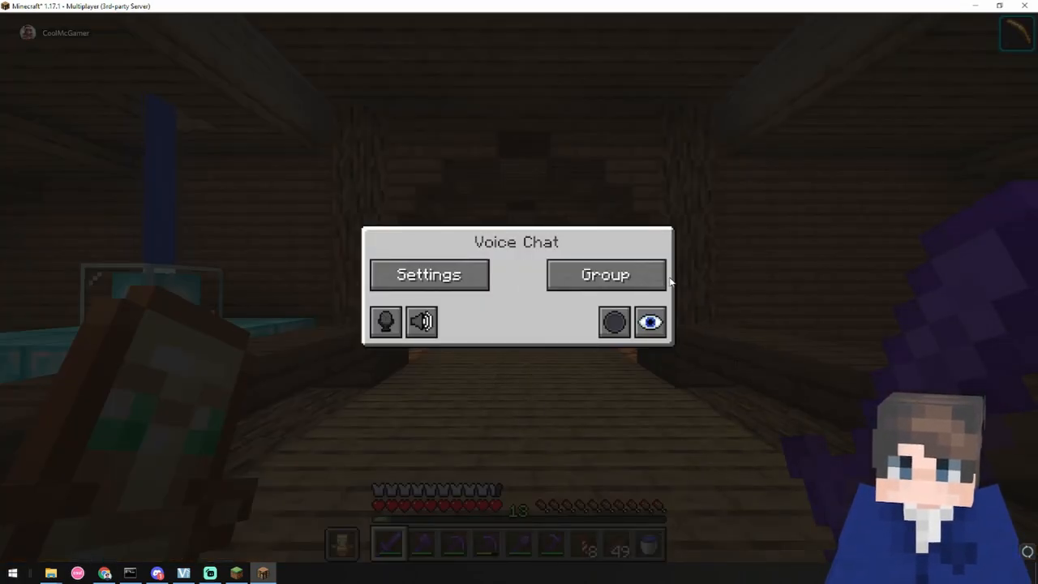
{"action": "left_click", "coordinate": [419, 271]}
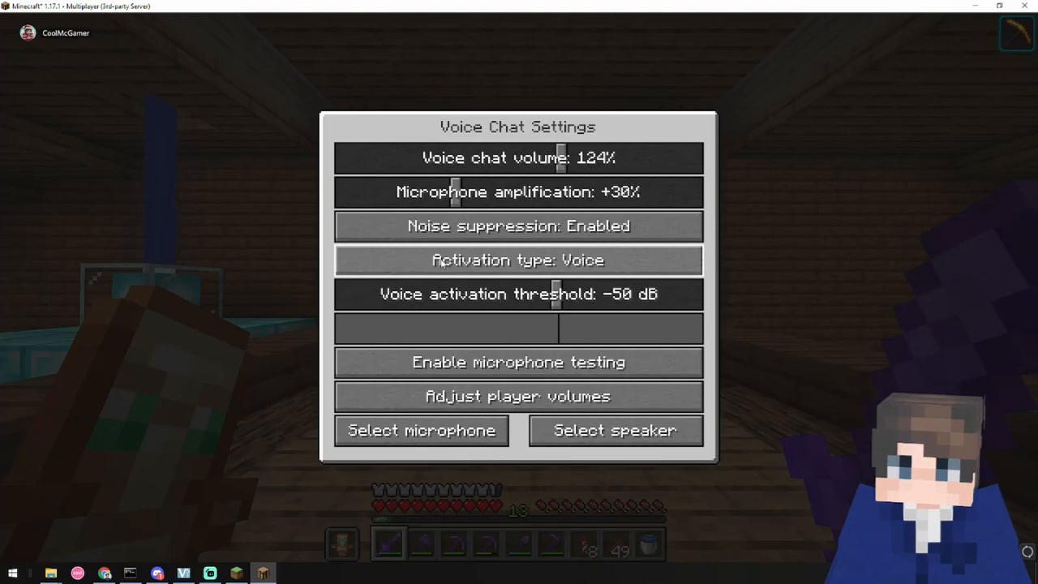
{"action": "left_click", "coordinate": [522, 265]}
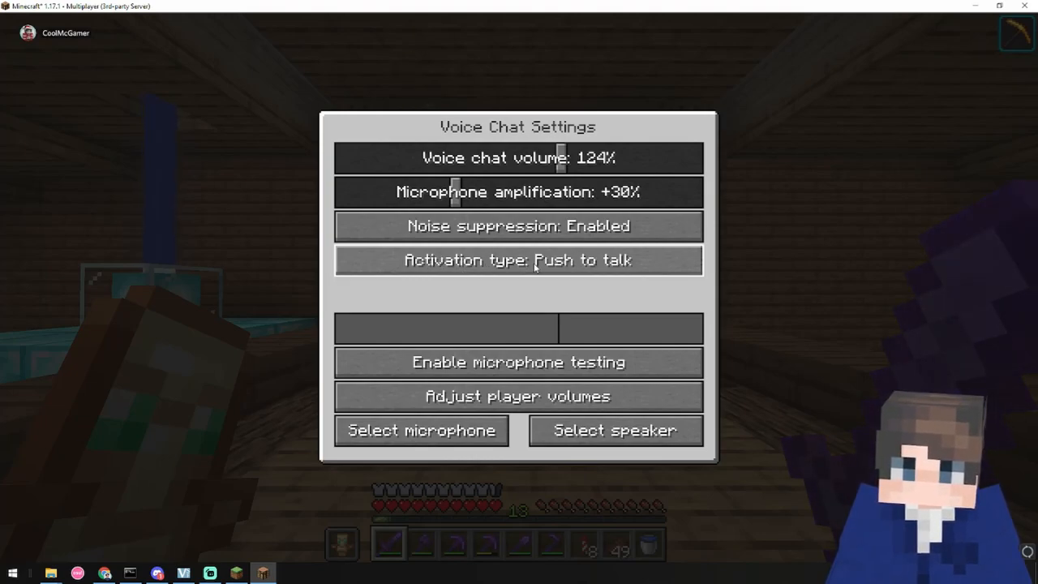
{"action": "left_click", "coordinate": [536, 266]}
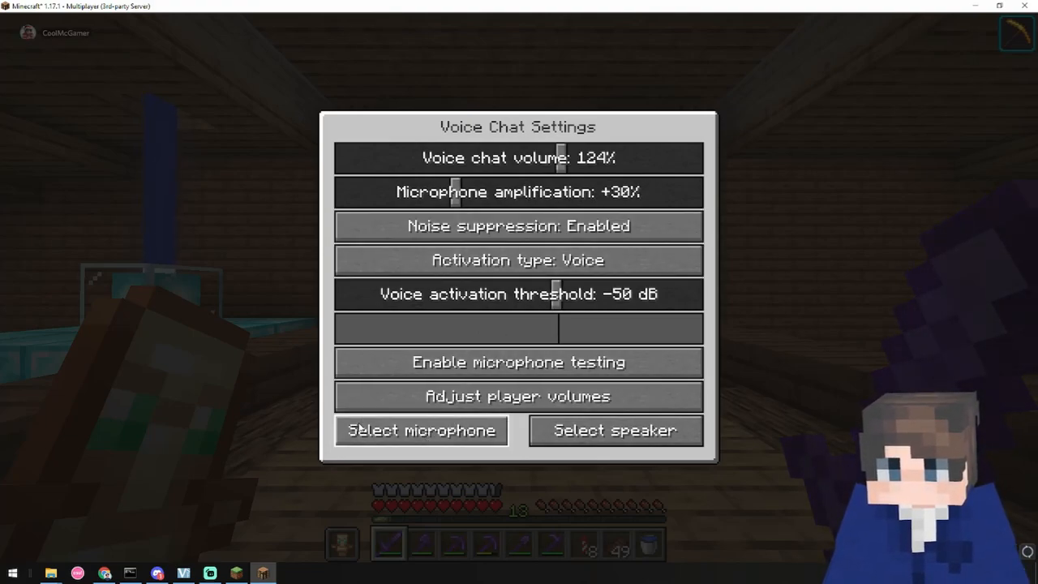
Step: Choose Microphone (PRO) as the voice chat input device and return to settings
{"action": "left_click", "coordinate": [361, 429]}
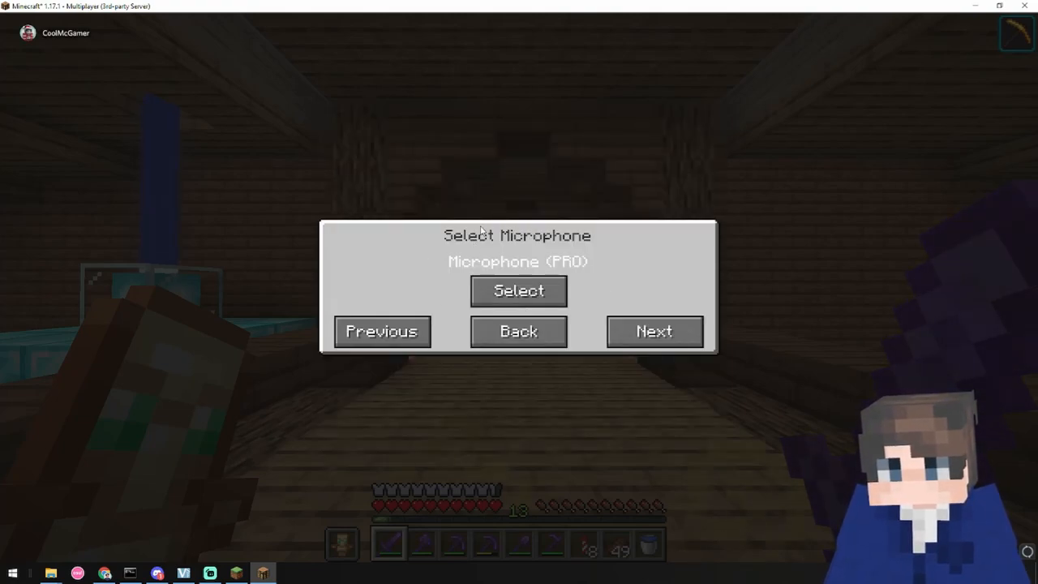
{"action": "left_click", "coordinate": [516, 291]}
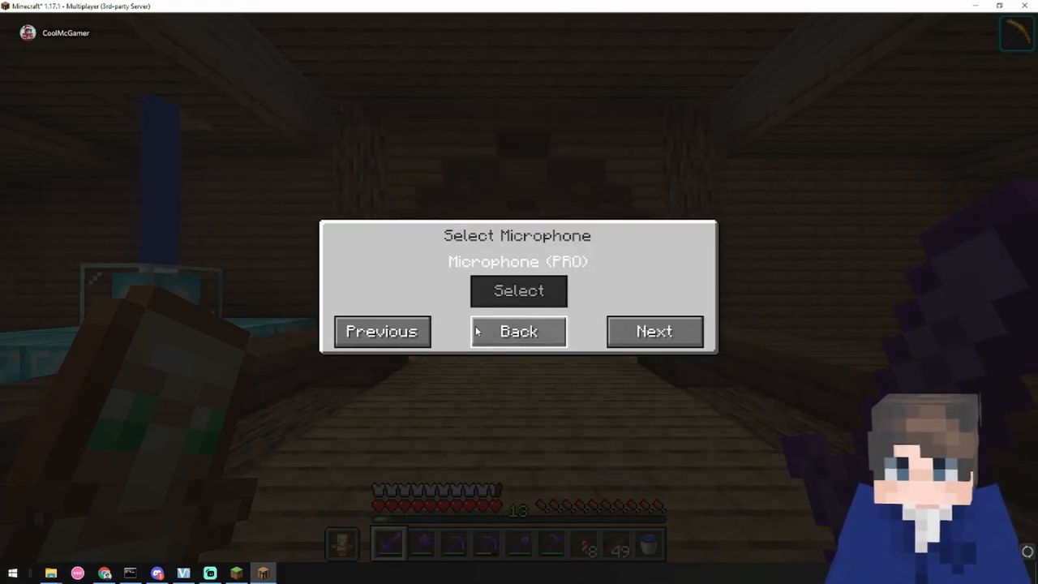
{"action": "left_click", "coordinate": [518, 331]}
Step: Resume play and mute then unmute the voice chat microphone while walking the corridor
{"action": "key", "text": "Escape"}
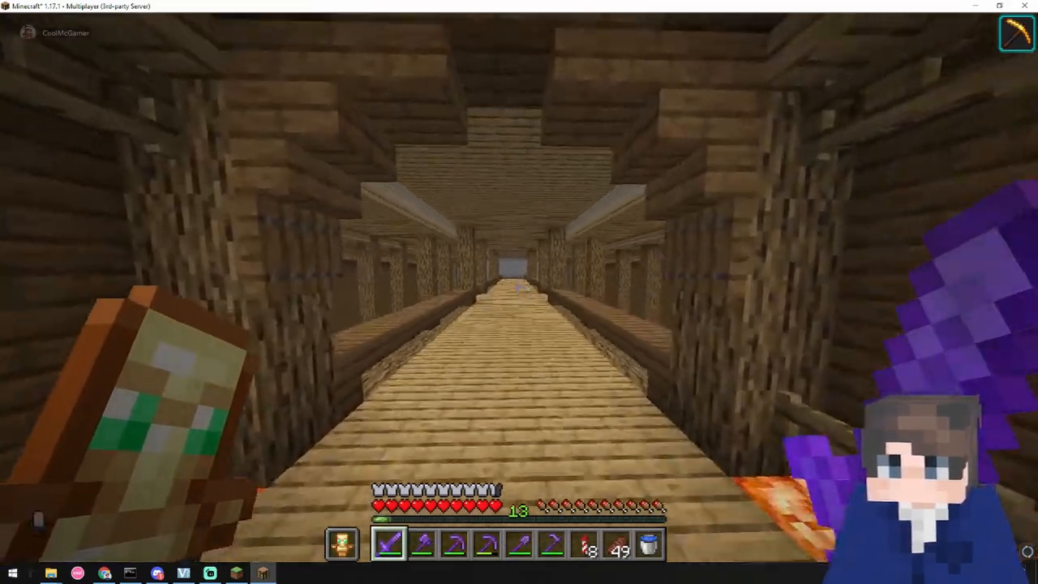
{"action": "key", "text": "w"}
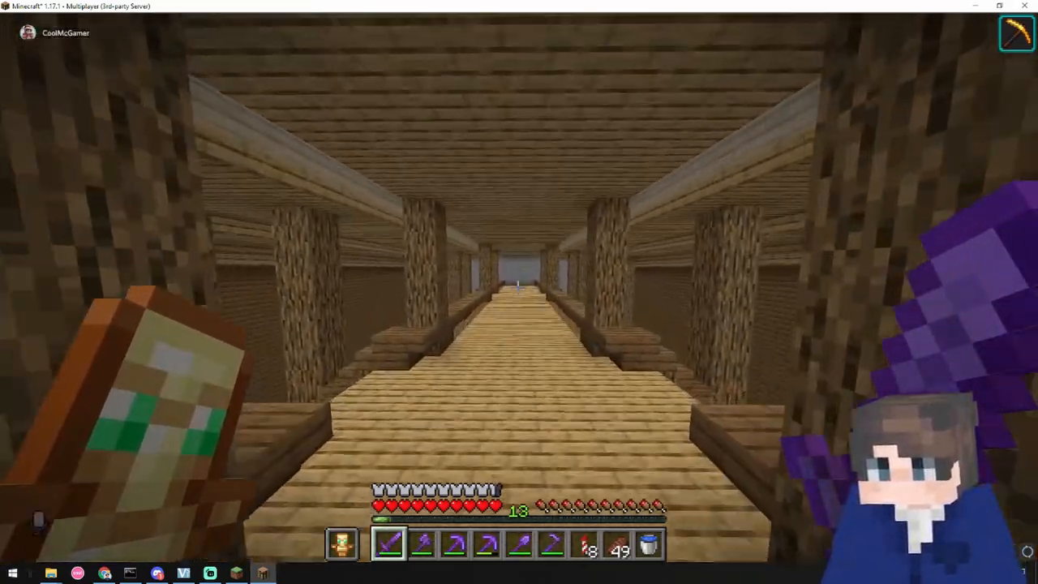
{"action": "key", "text": "m"}
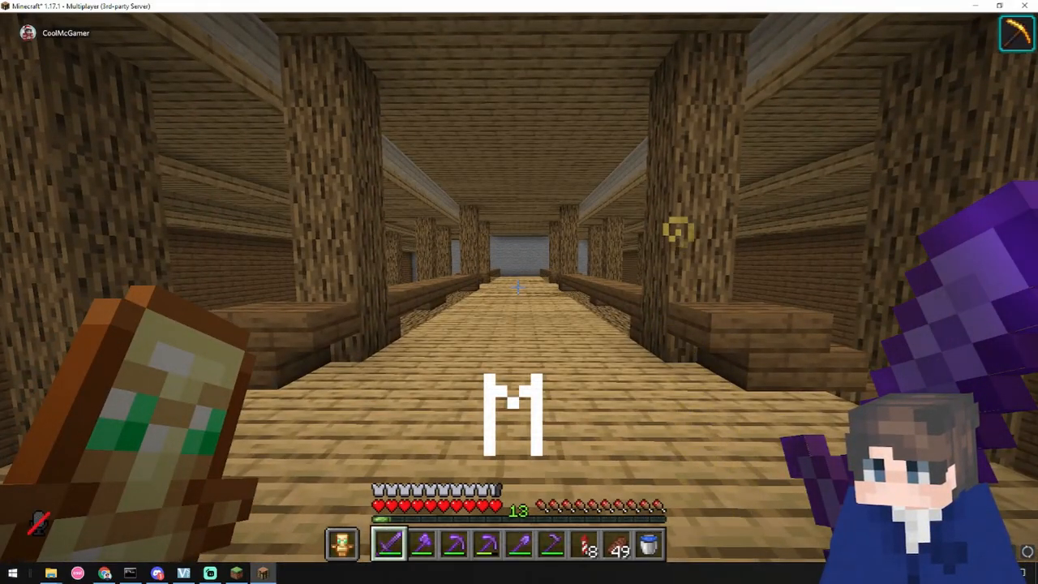
{"action": "key", "text": "w"}
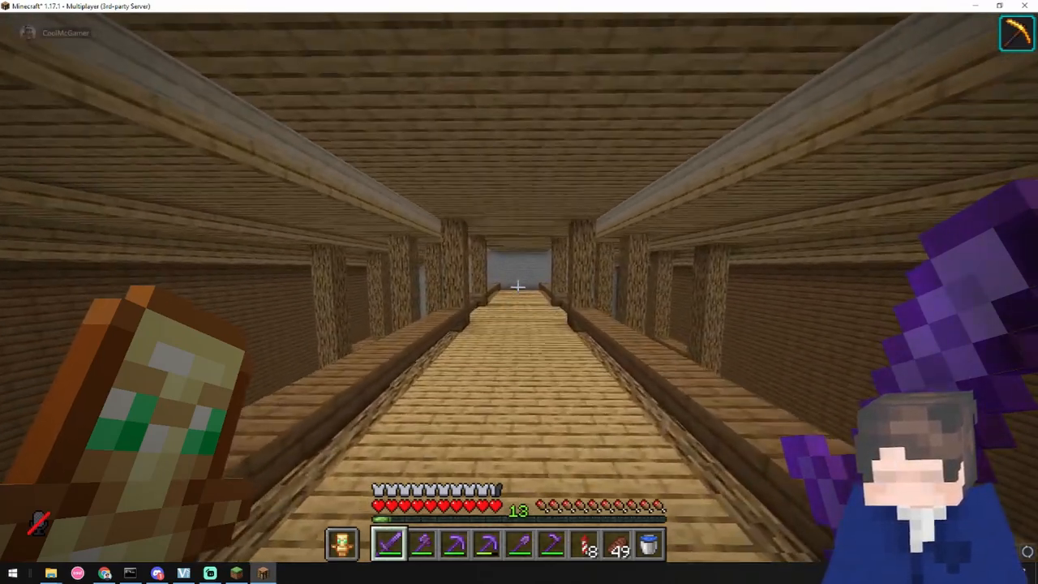
{"action": "key", "text": "m"}
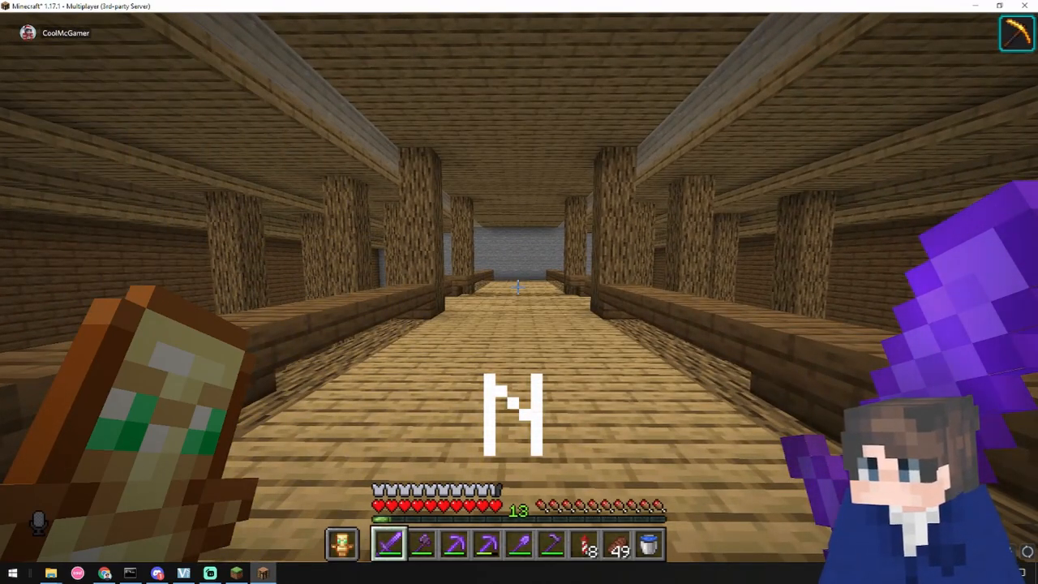
{"action": "key", "text": "w"}
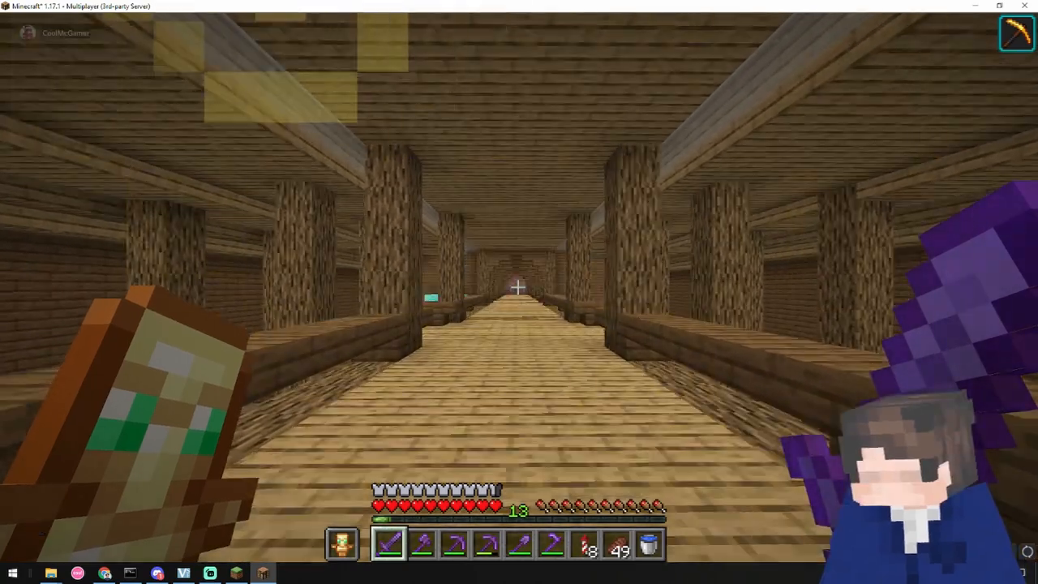
{"action": "key", "text": "w"}
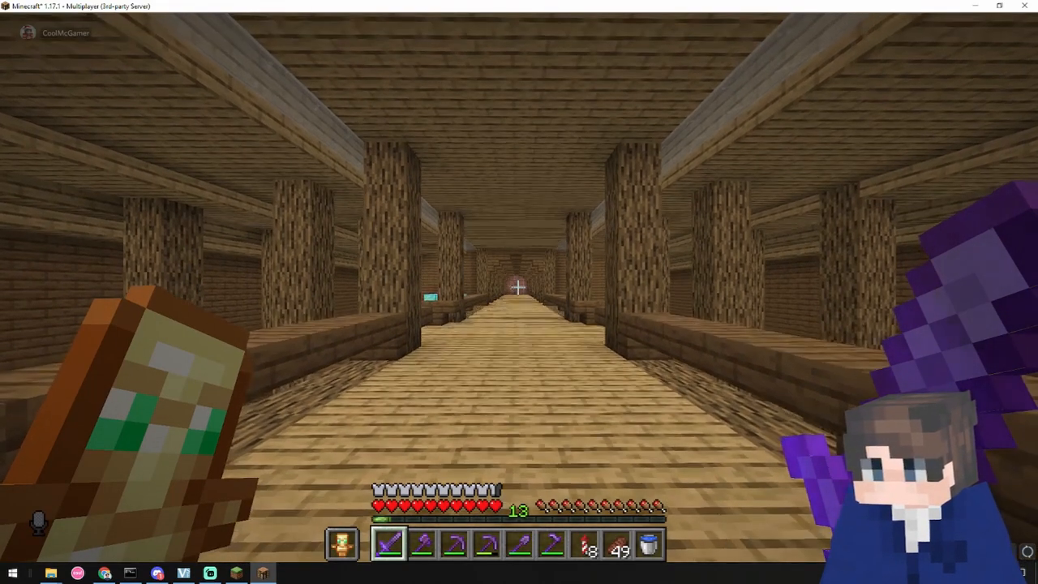
Step: Create a new voice chat group named sadfasdfsf from the group options
{"action": "key", "text": "v"}
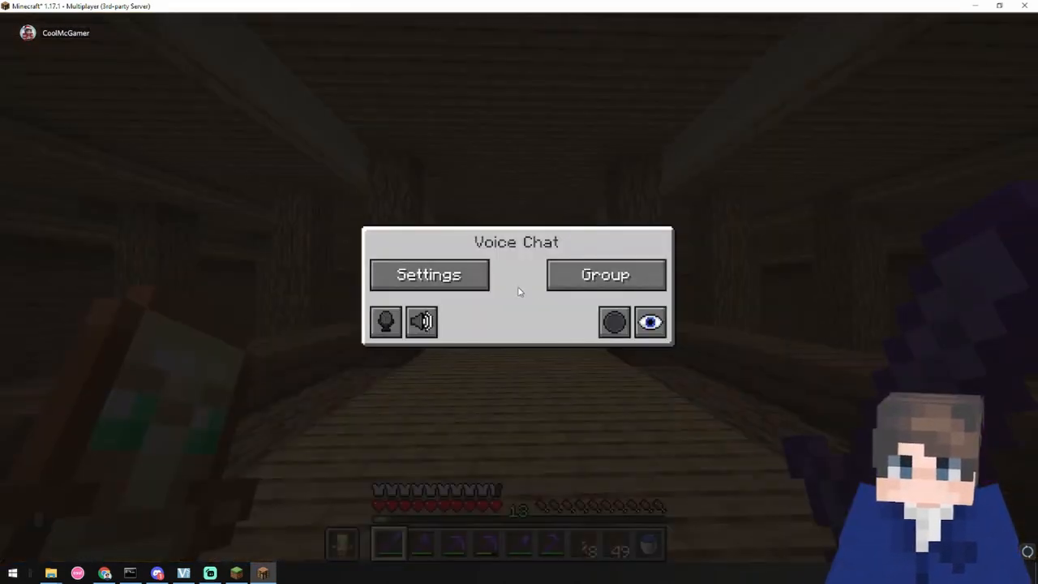
{"action": "left_click", "coordinate": [607, 277]}
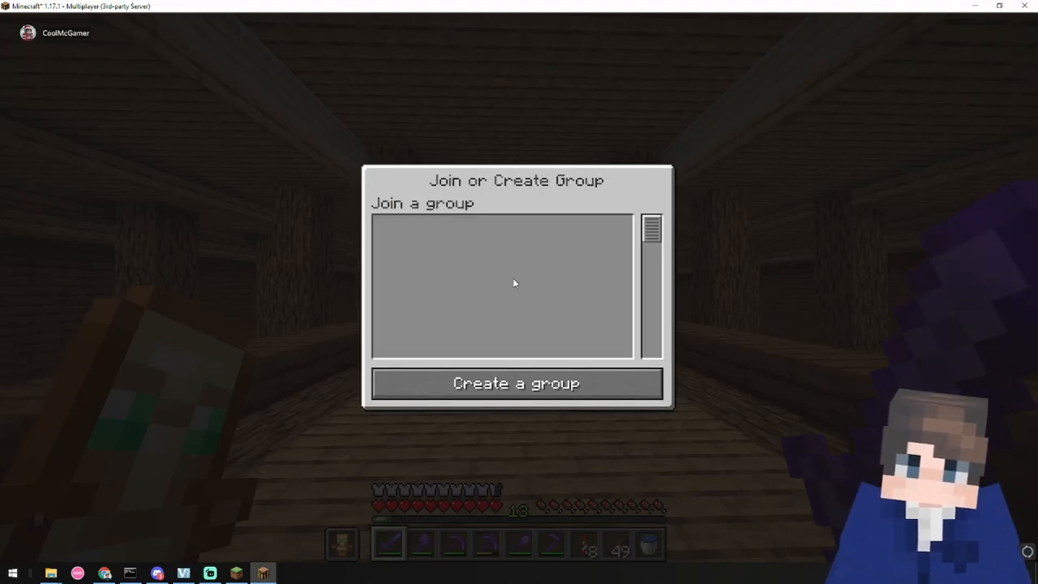
{"action": "left_click", "coordinate": [569, 381]}
{"action": "type", "text": "sadfasdfsf"}
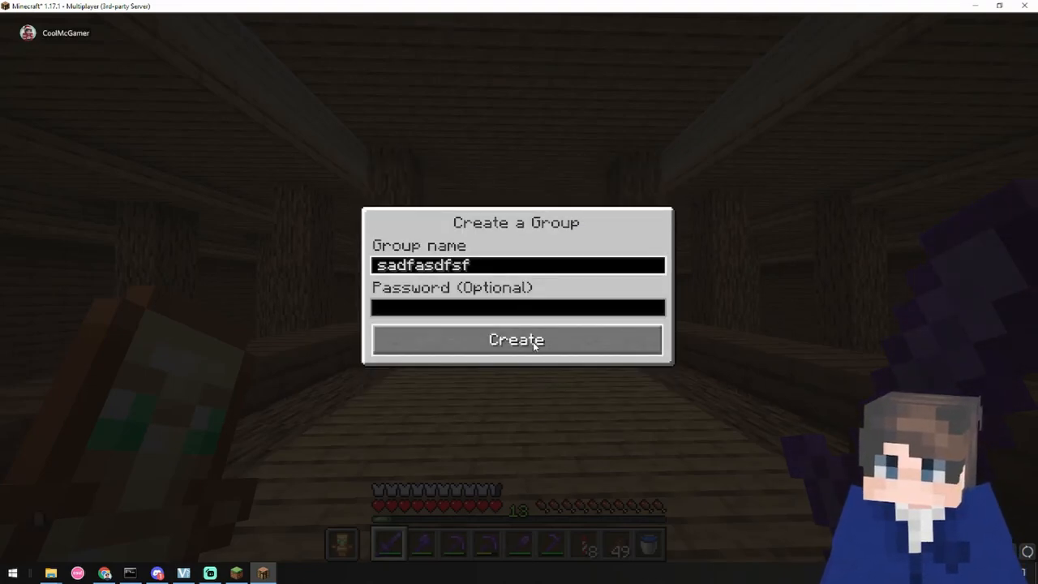
{"action": "left_click", "coordinate": [517, 339]}
Step: Resume play and walk forward along the wooden corridor, looking around
{"action": "key", "text": "Escape"}
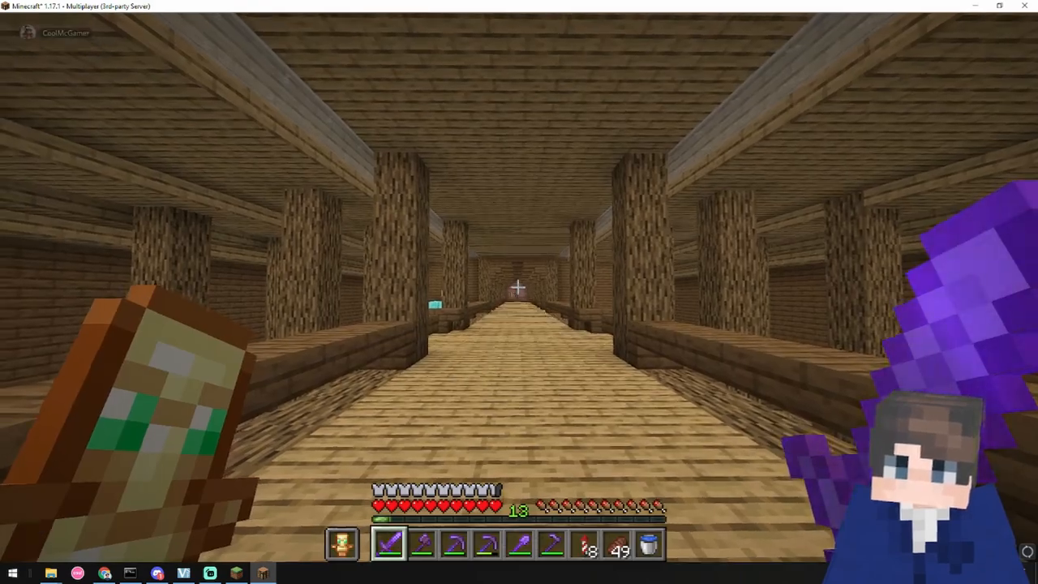
{"action": "key", "text": "w"}
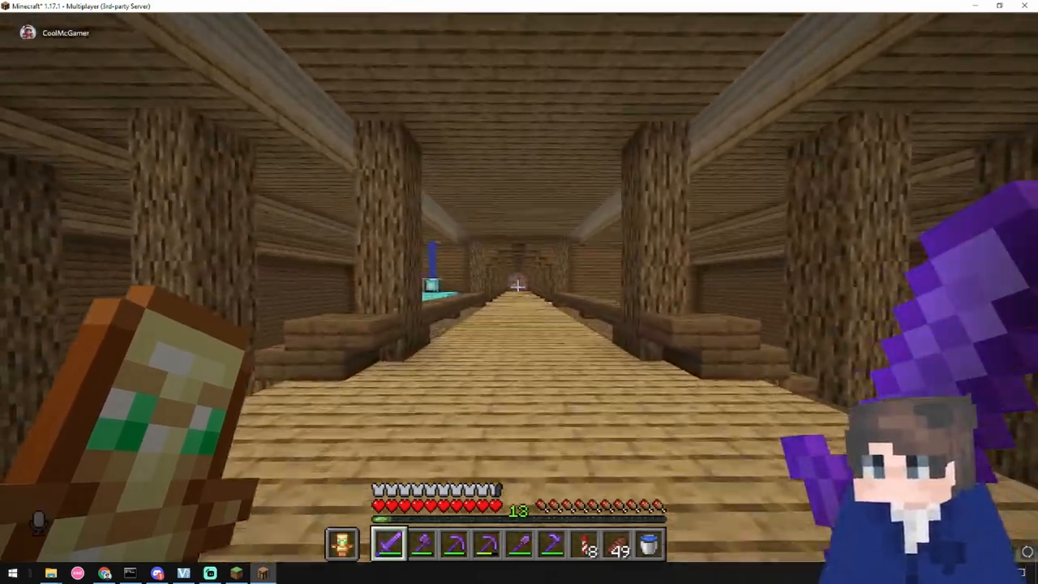
{"action": "key", "text": "w"}
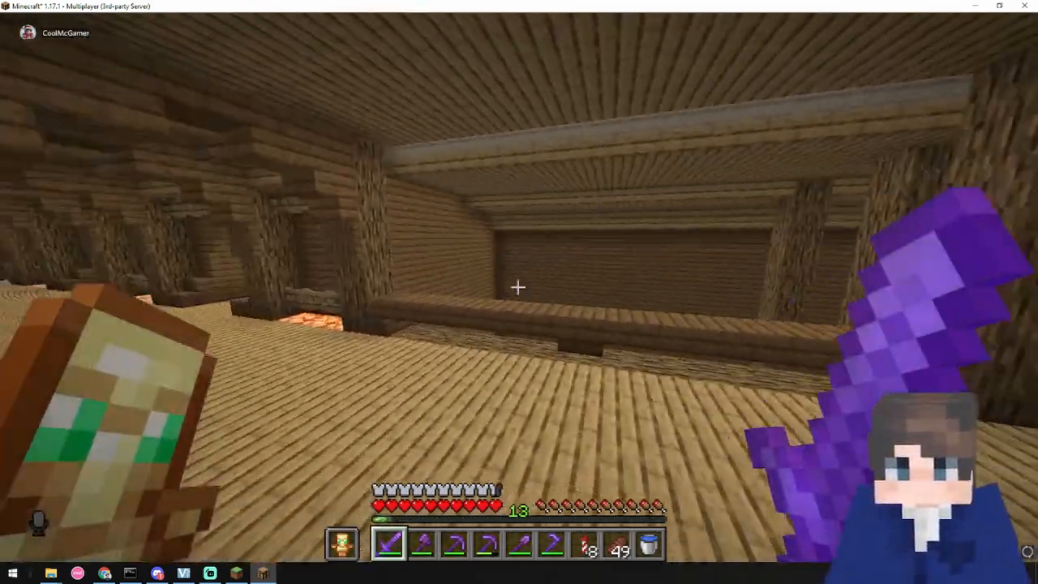
{"action": "key", "text": "w"}
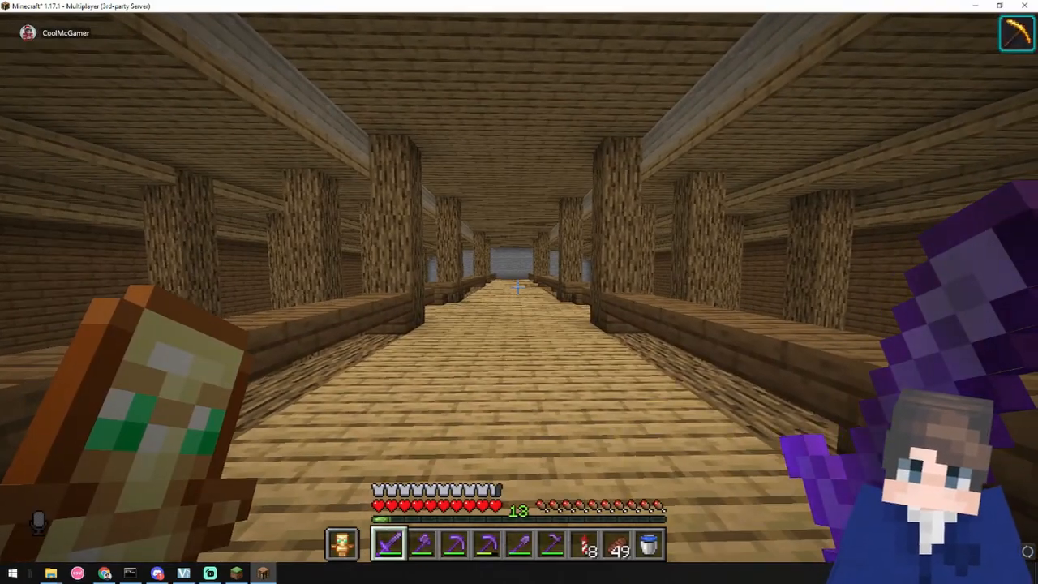
{"action": "key", "text": "w"}
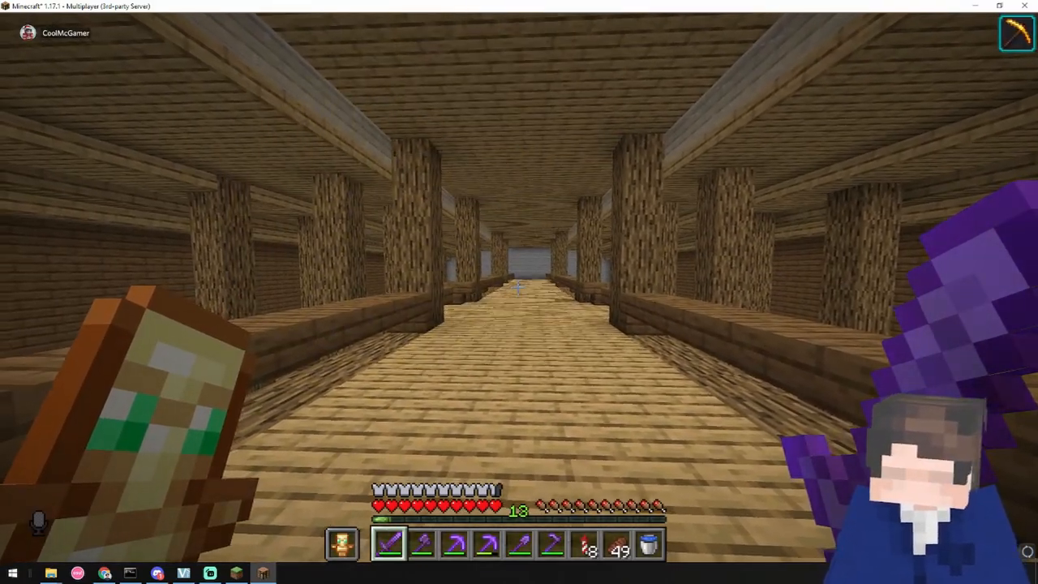
Step: View the Adjust player volumes list, find no other players online, and resume the game
{"action": "key", "text": "v"}
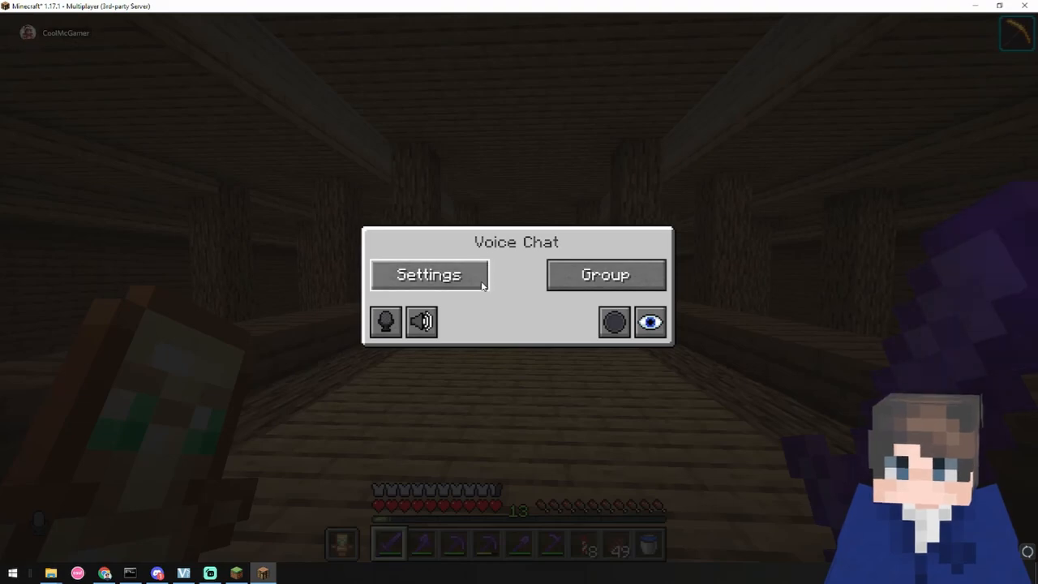
{"action": "left_click", "coordinate": [482, 284]}
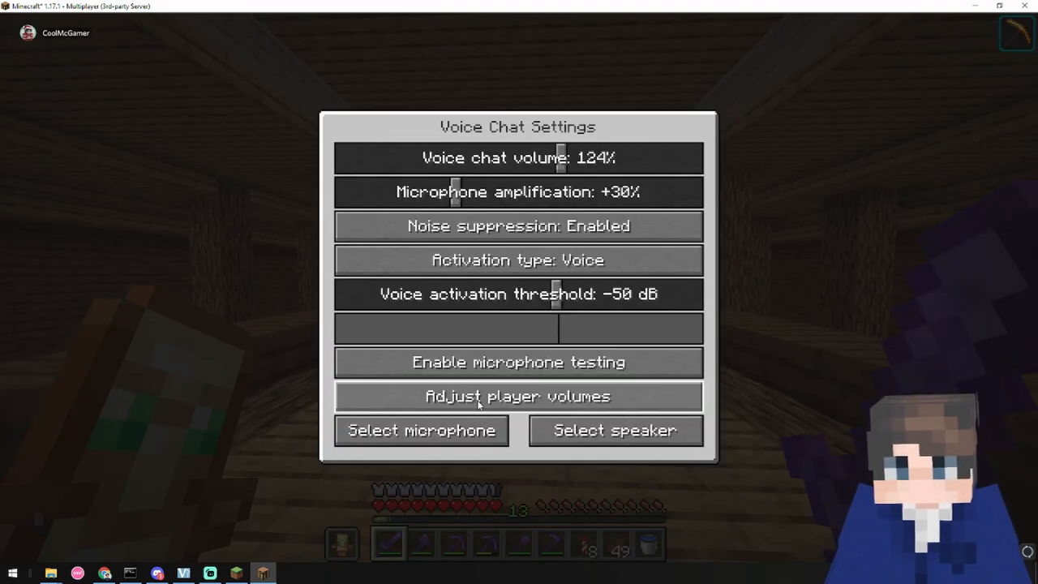
{"action": "left_click", "coordinate": [453, 396]}
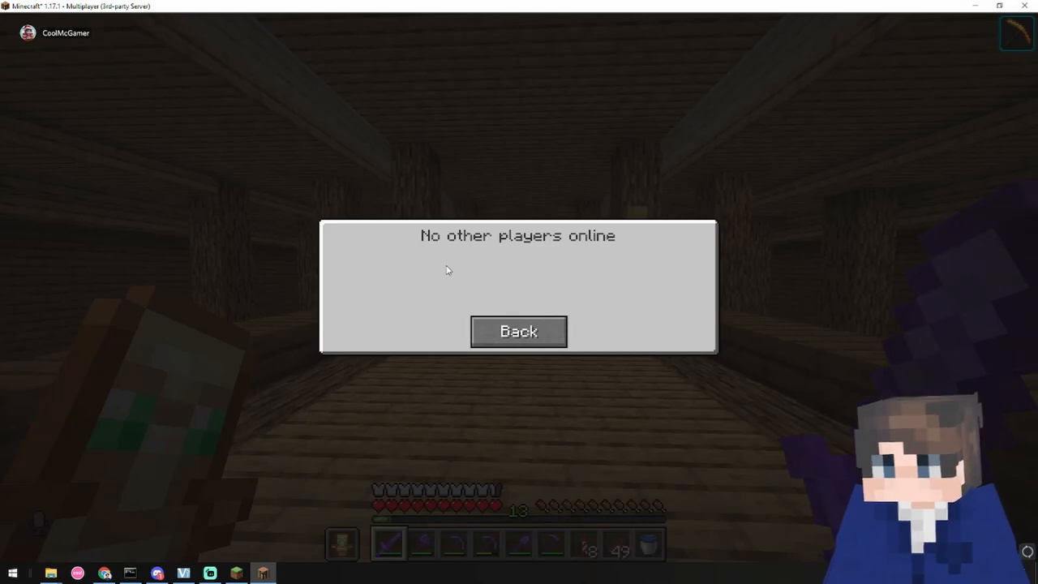
{"action": "key", "text": "Escape"}
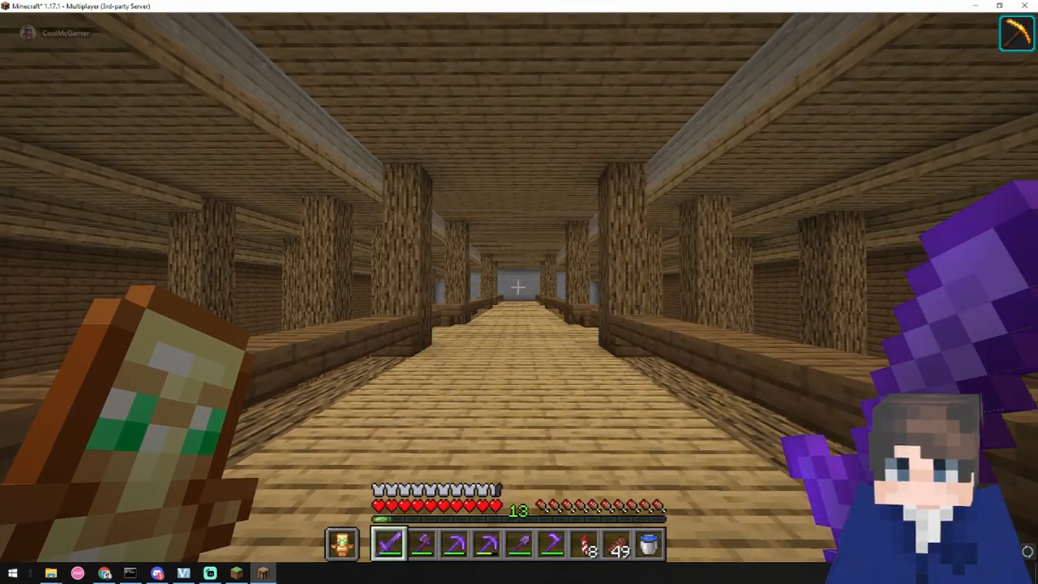
{"action": "key", "text": "w"}
{"action": "key", "text": "w"}
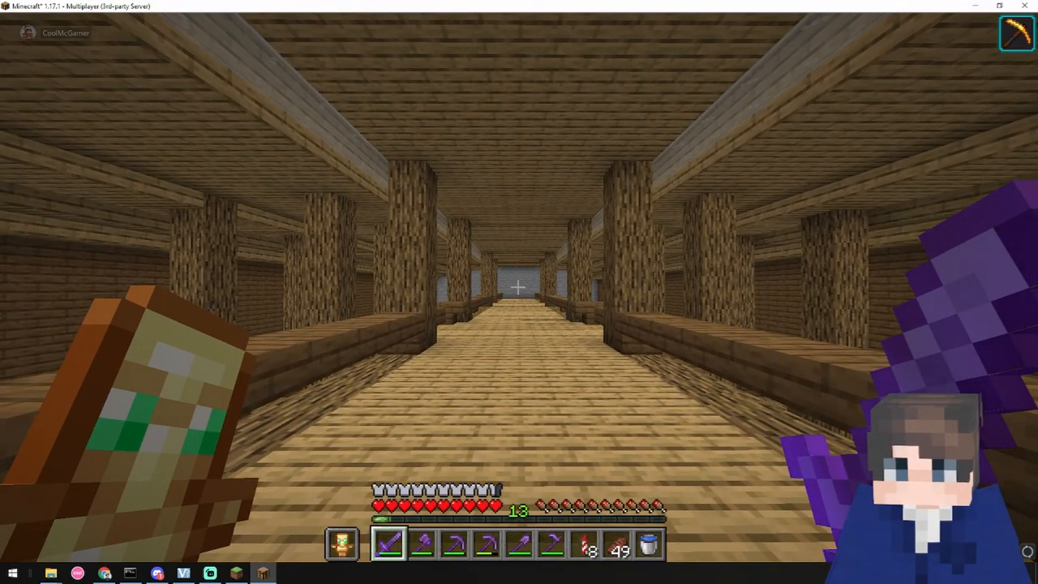
{"action": "key", "text": "w"}
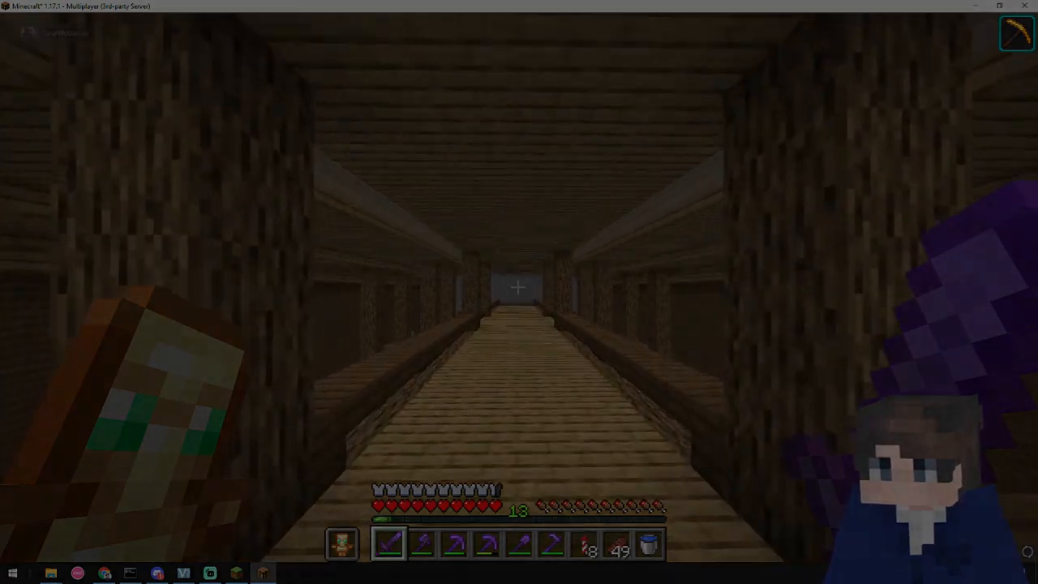